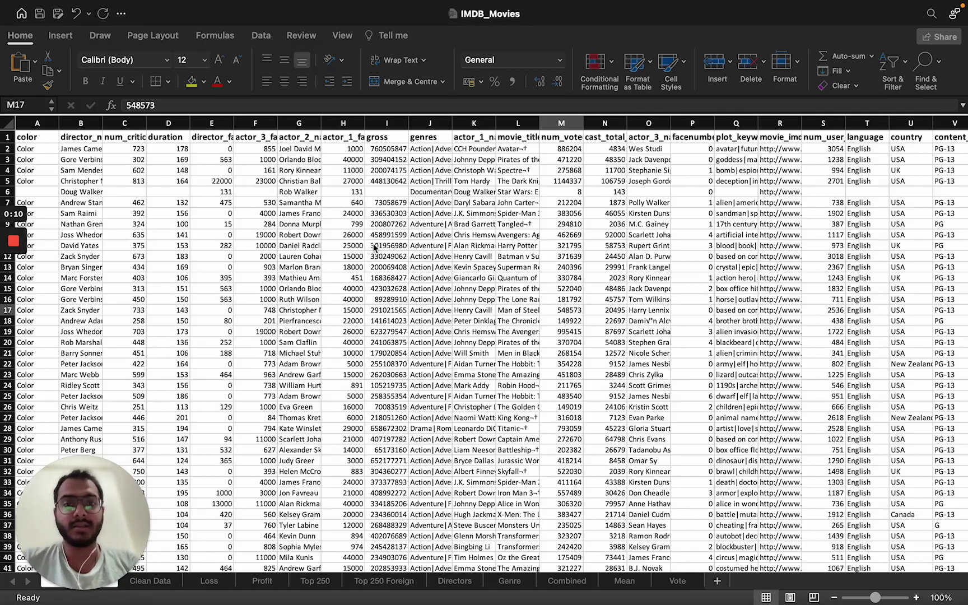
- Look through the raw movie data's columns from color to movie_facebook_likes on the IMDB_Movies sheet
scroll(521, 236, down, 3)
scroll(521, 236, up, 3)
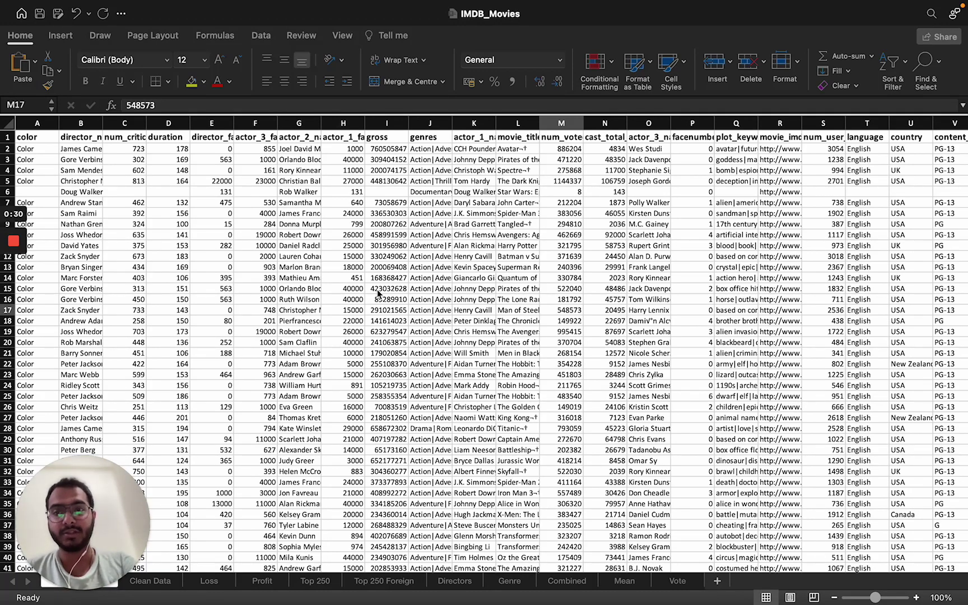
scroll(378, 289, up, 2)
scroll(378, 289, down, 2)
scroll(378, 289, up, 2)
scroll(378, 289, right, 10)
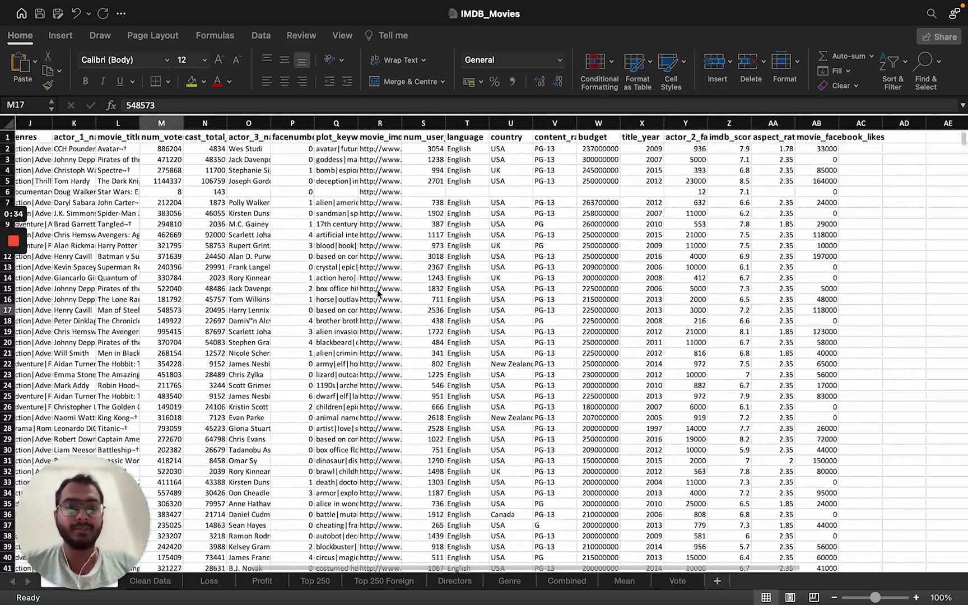
scroll(378, 290, right, 2)
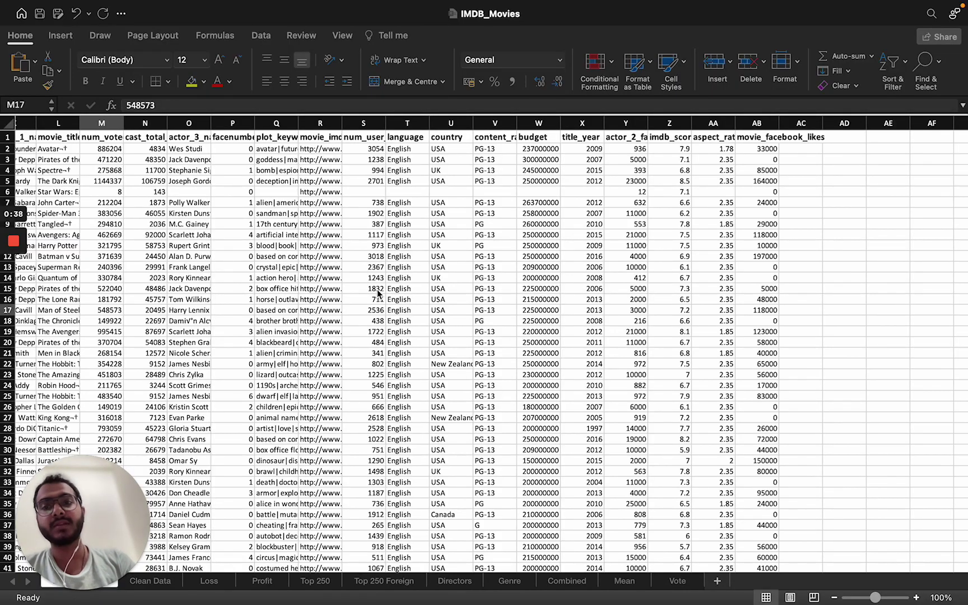
key(F11)
key(F11)
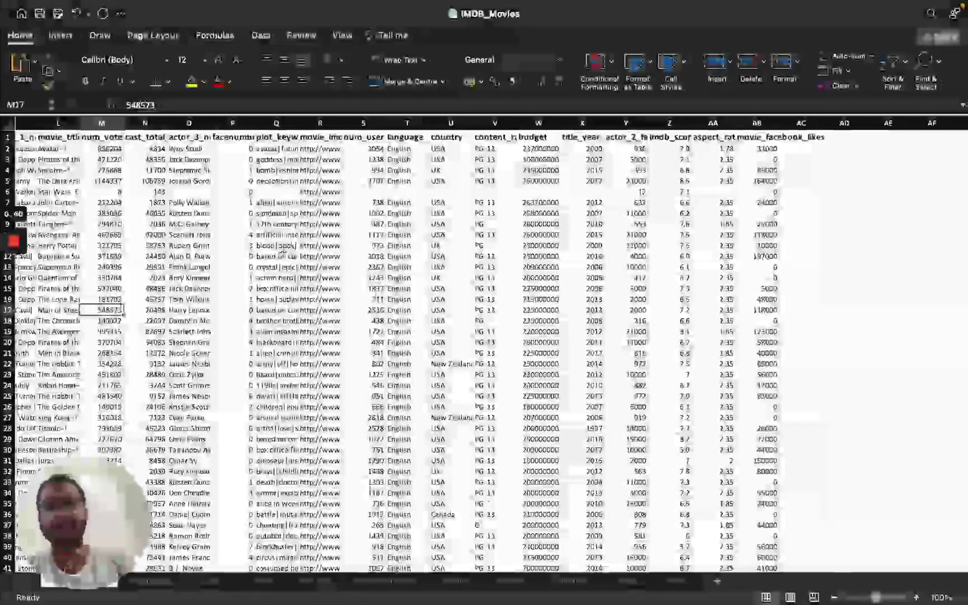
scroll(282, 252, left, 10)
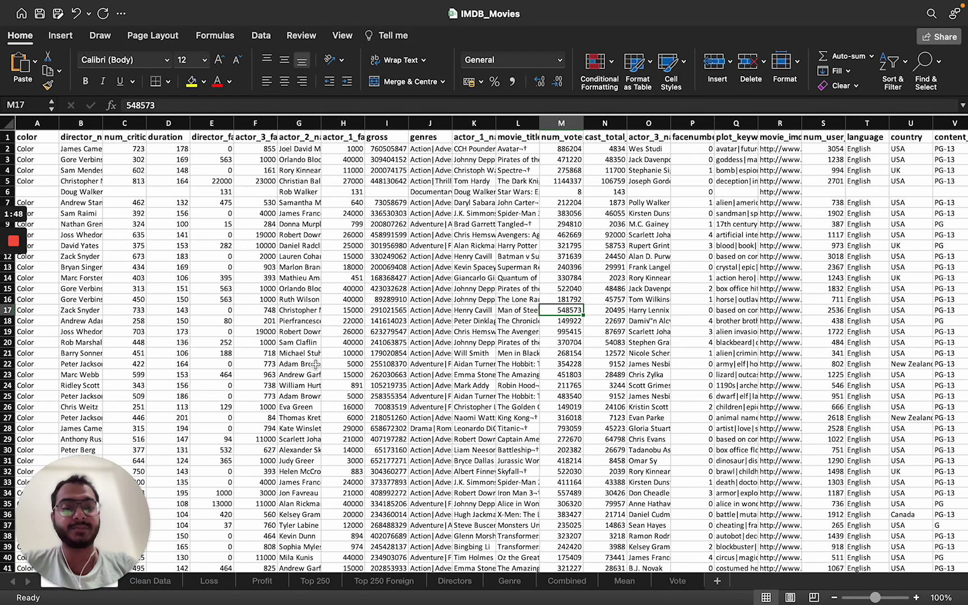
- Review the raw data's columns again and select the whole imdb_score column
scroll(316, 364, right, 6)
scroll(317, 364, right, 5)
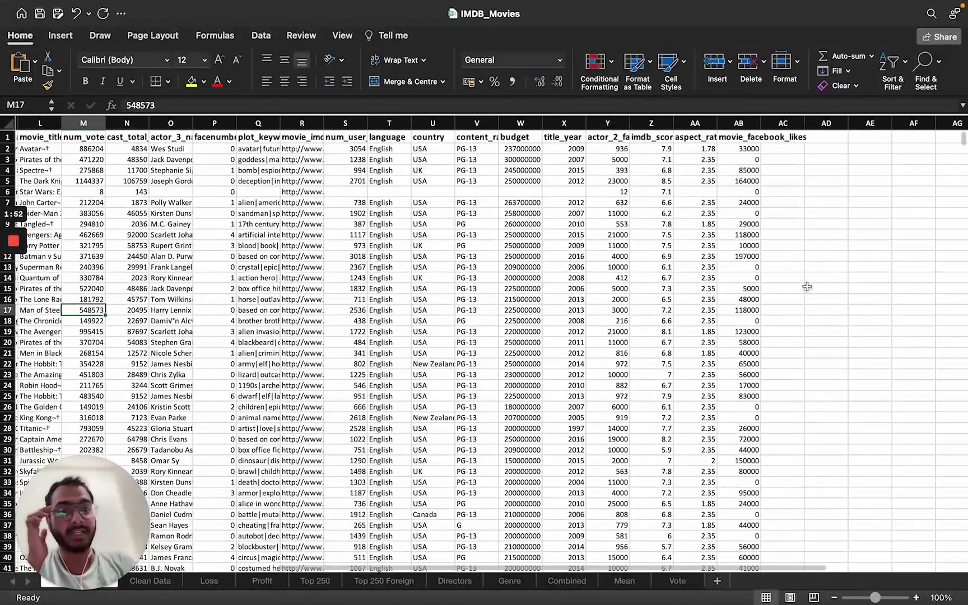
click(652, 124)
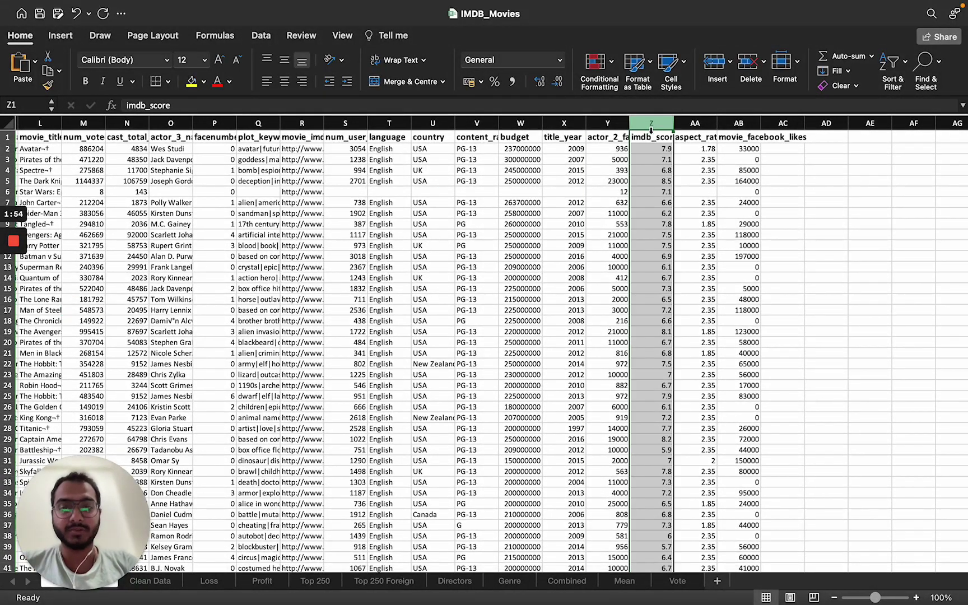
scroll(539, 312, left, 10)
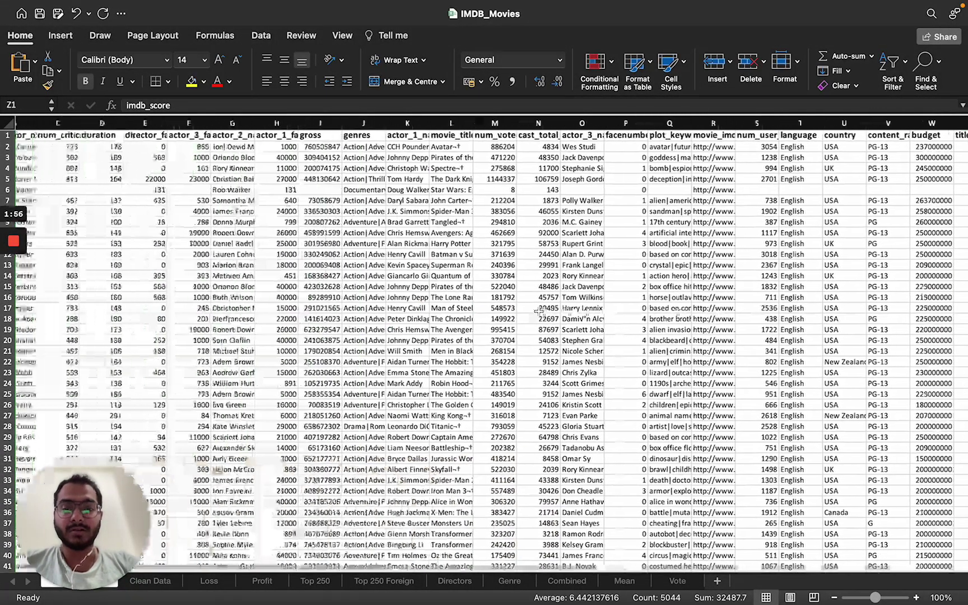
scroll(539, 311, left, 2)
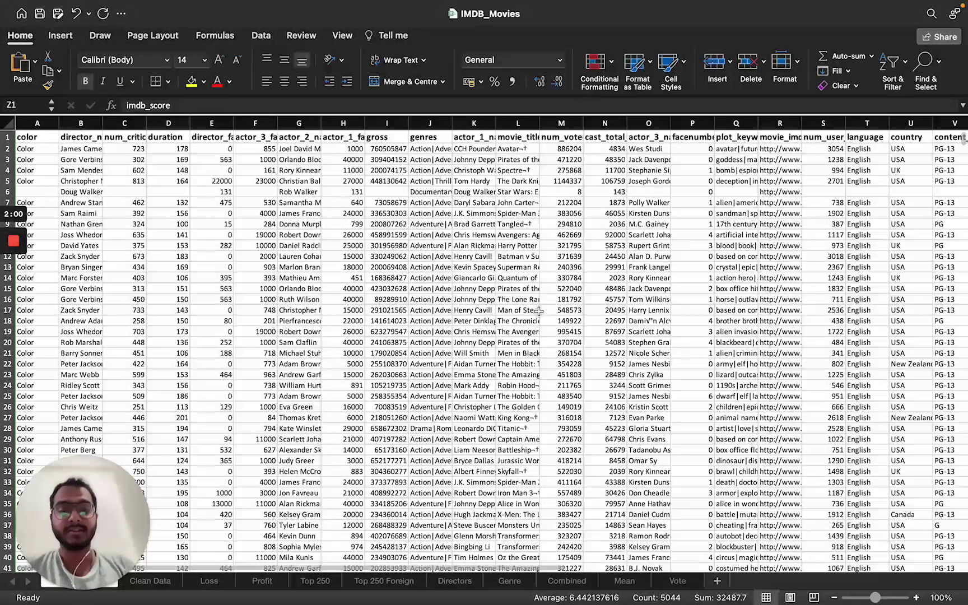
- Scan down the color column for entries other than Color and select the Black and White cell A113
scroll(539, 312, down, 1)
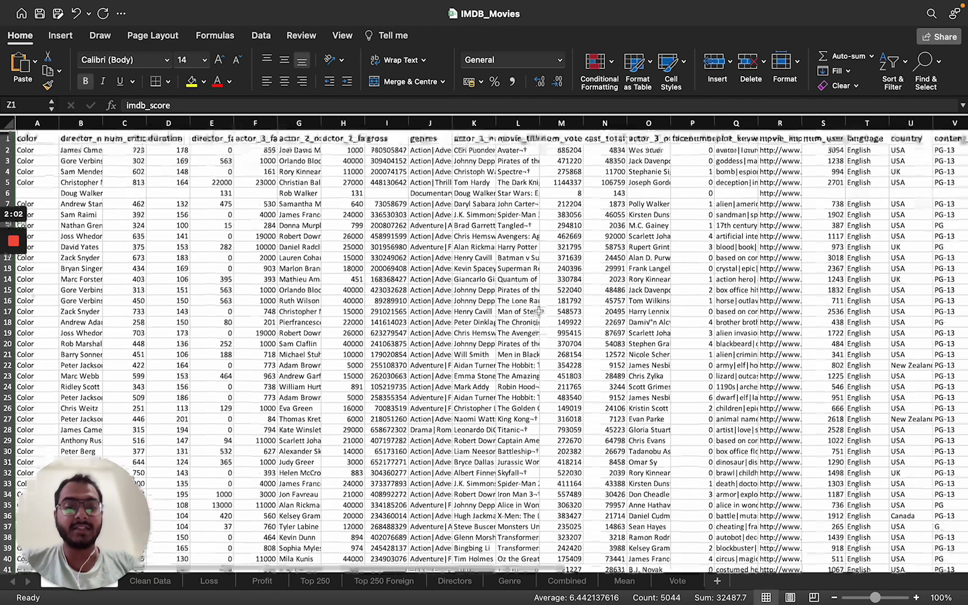
scroll(539, 312, down, 1)
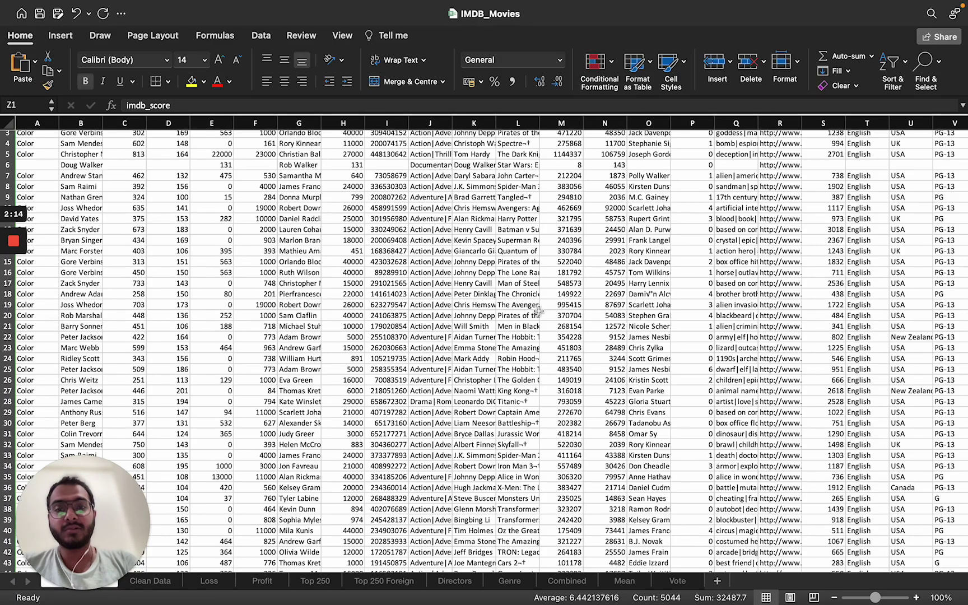
scroll(538, 310, up, 2)
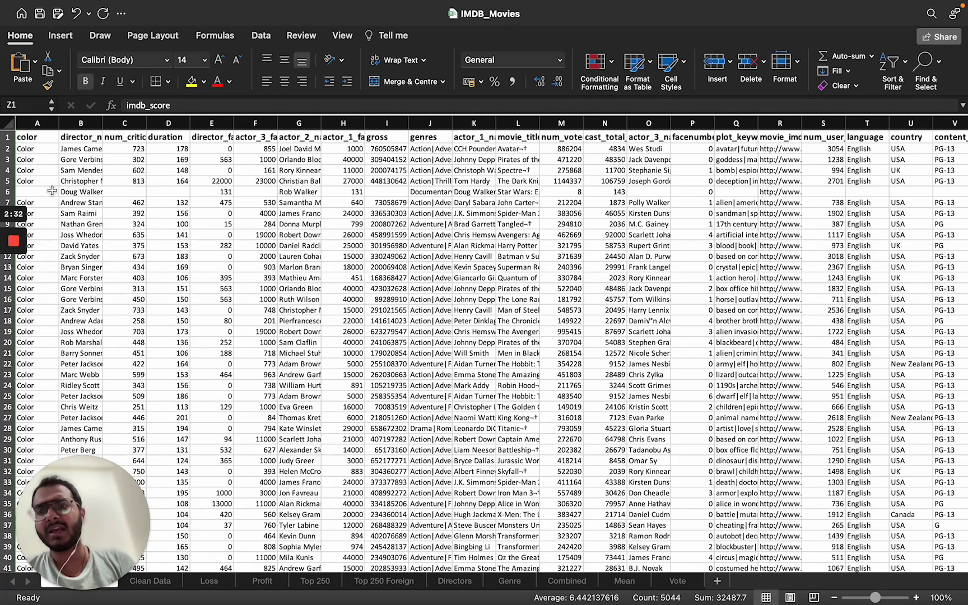
scroll(39, 359, down, 5)
scroll(39, 359, down, 2)
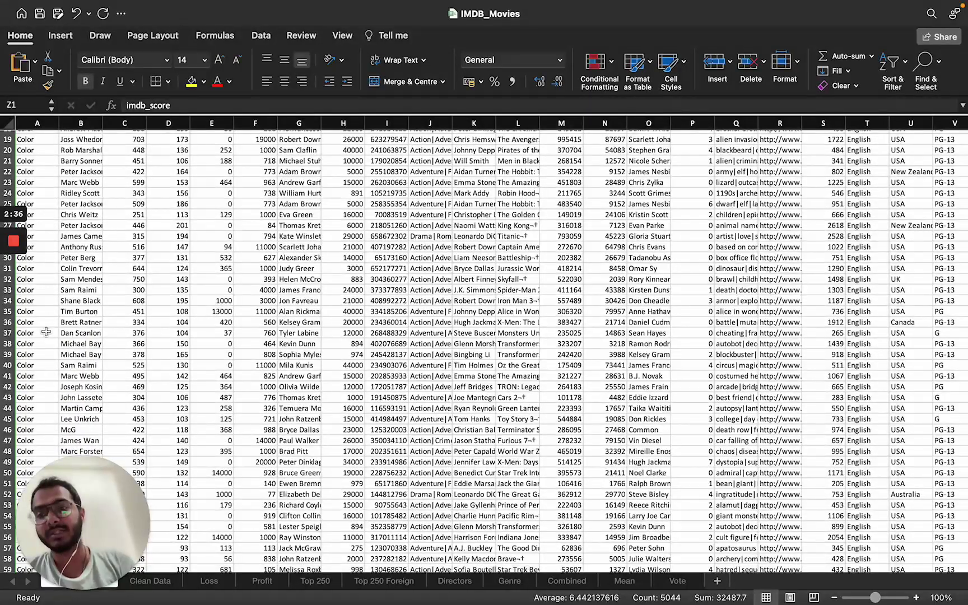
scroll(46, 338, down, 8)
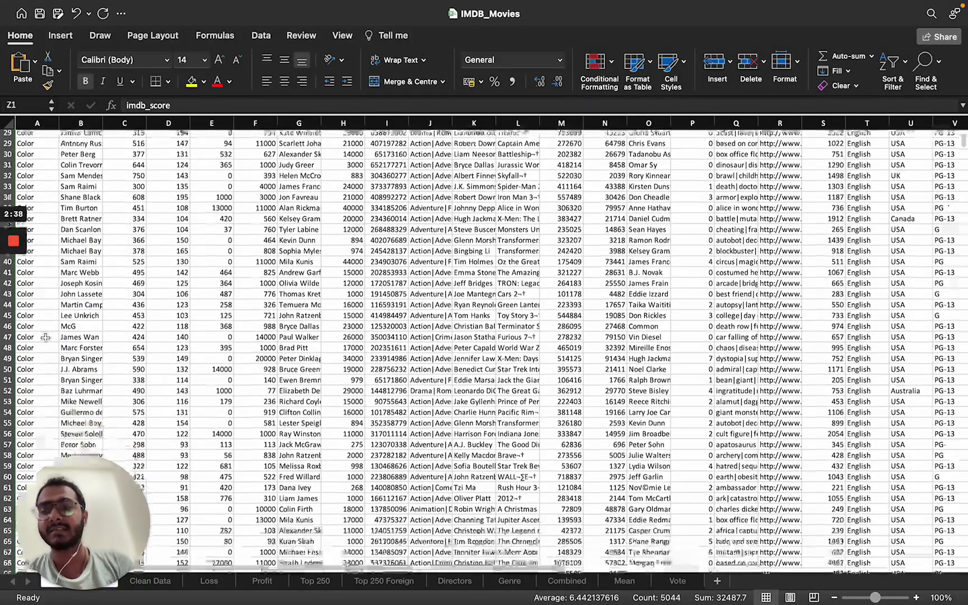
scroll(46, 338, down, 11)
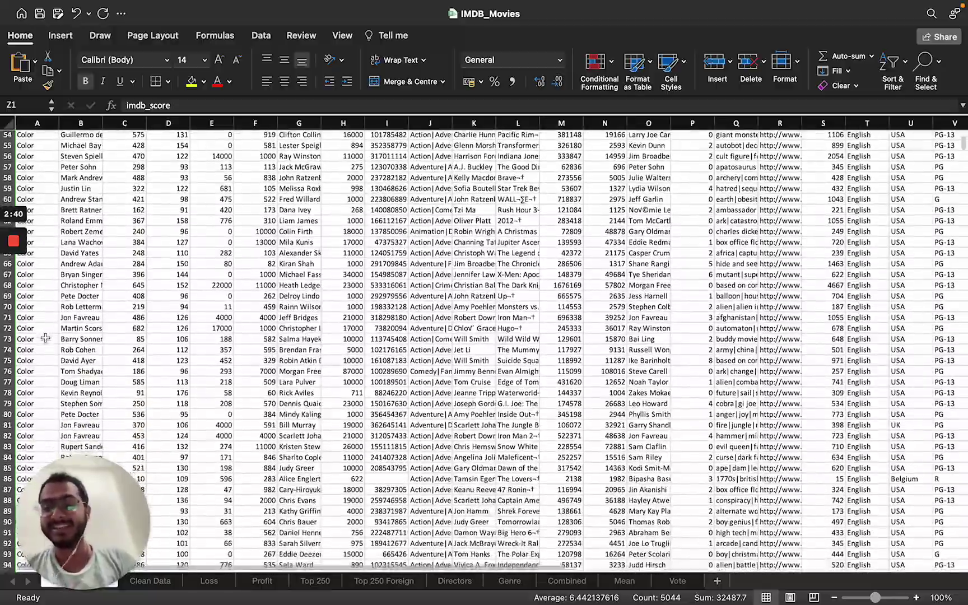
scroll(46, 338, down, 5)
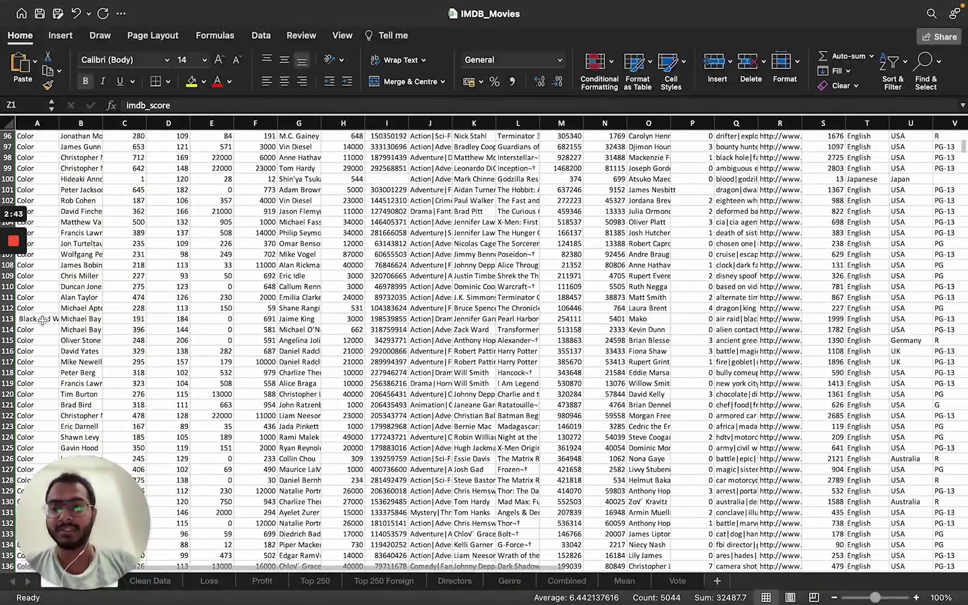
click(42, 320)
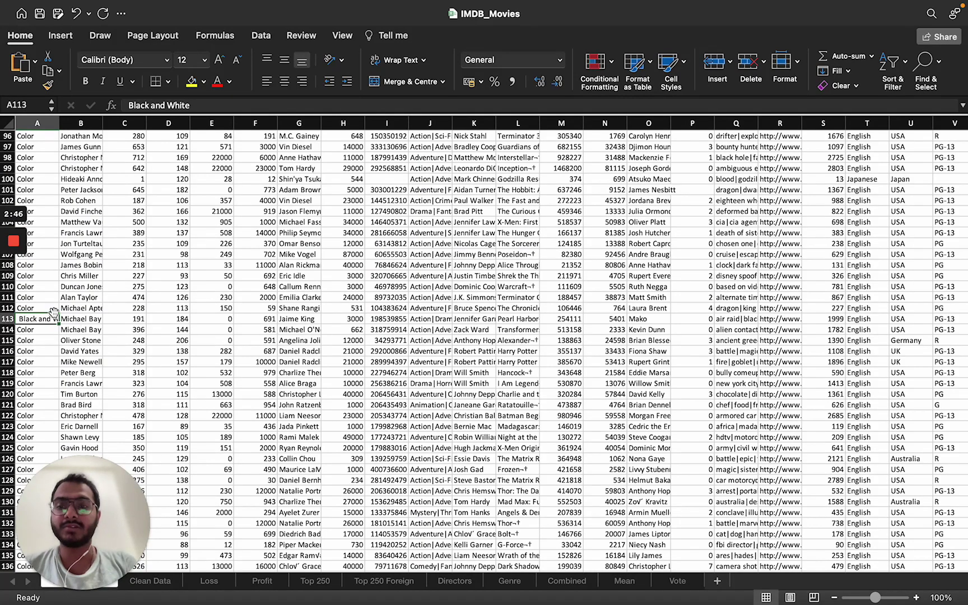
- Inspect the blank cells in row 6 of the raw data, including color, the critic review count and budget
scroll(51, 254, up, 2)
scroll(51, 253, up, 20)
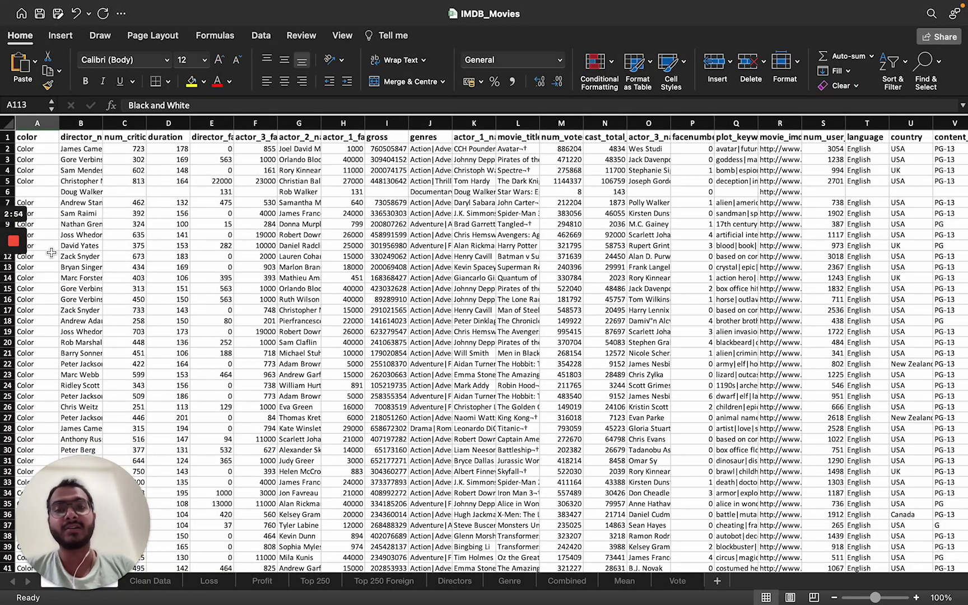
click(42, 193)
click(121, 191)
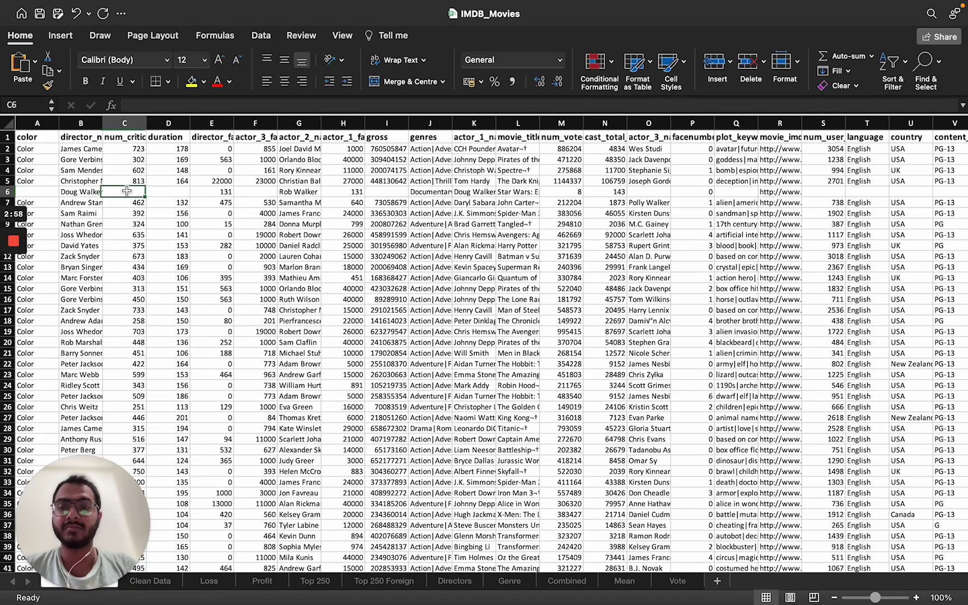
scroll(805, 202, right, 2)
scroll(806, 202, right, 4)
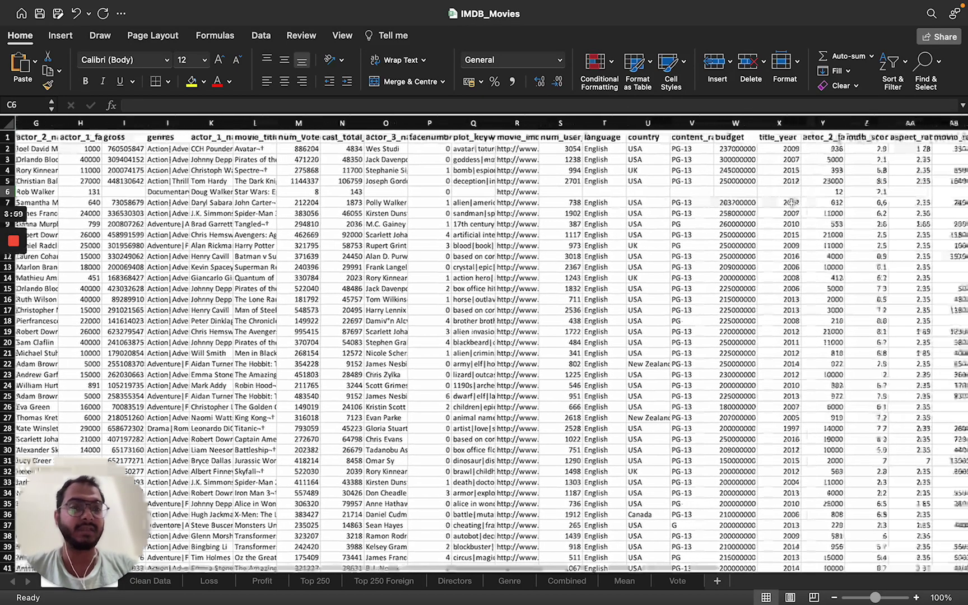
click(755, 192)
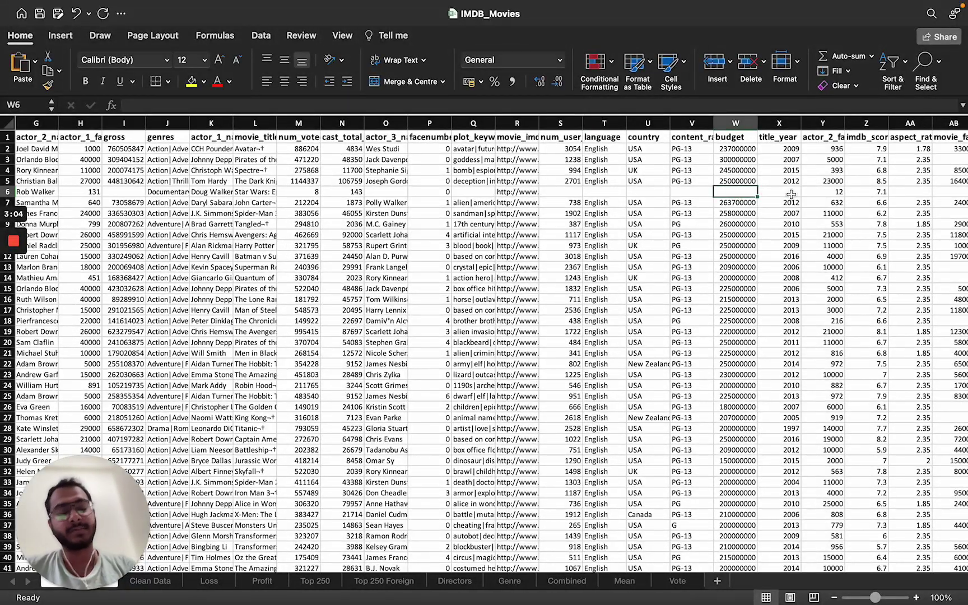
scroll(372, 193, left, 6)
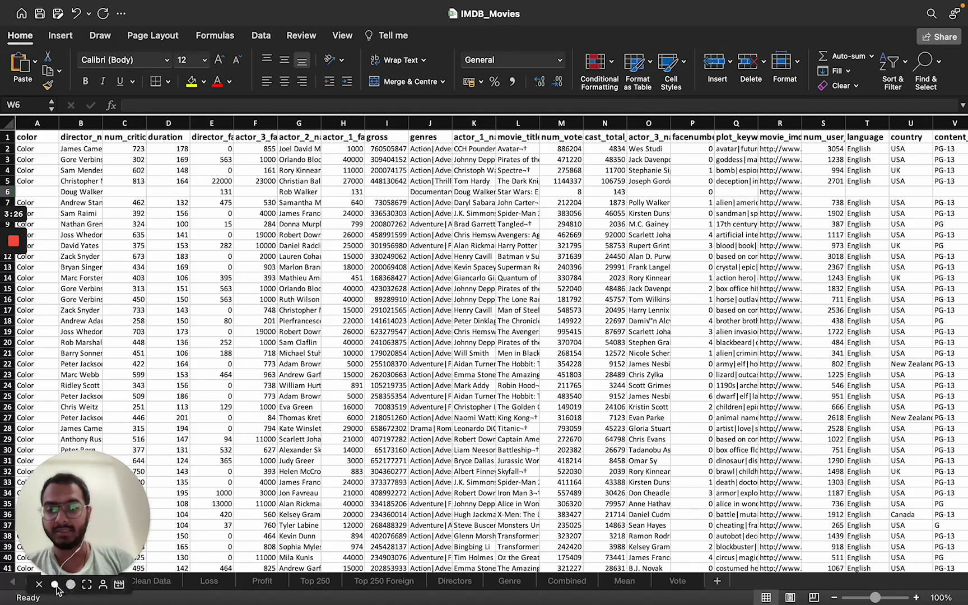
click(87, 585)
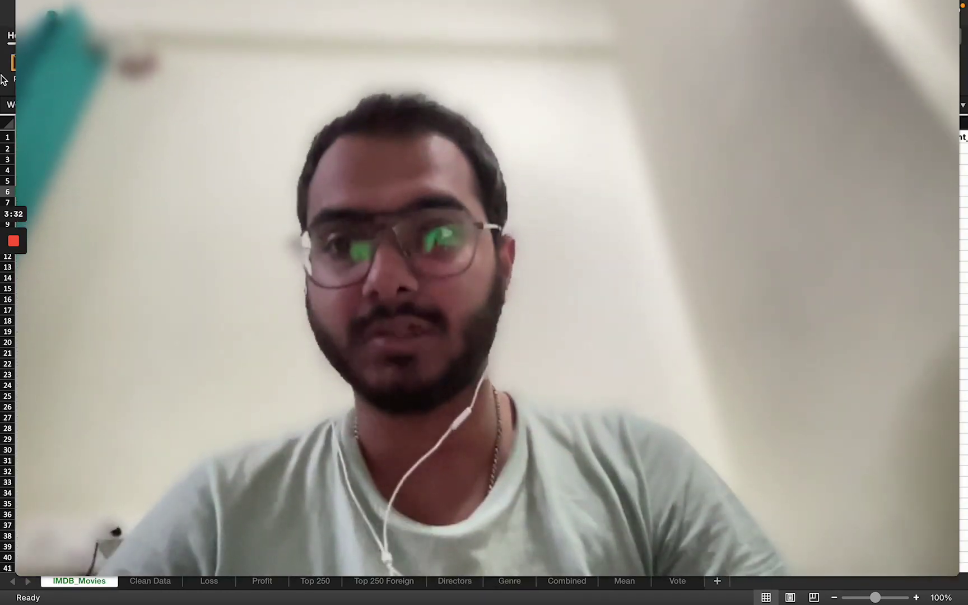
click(863, 104)
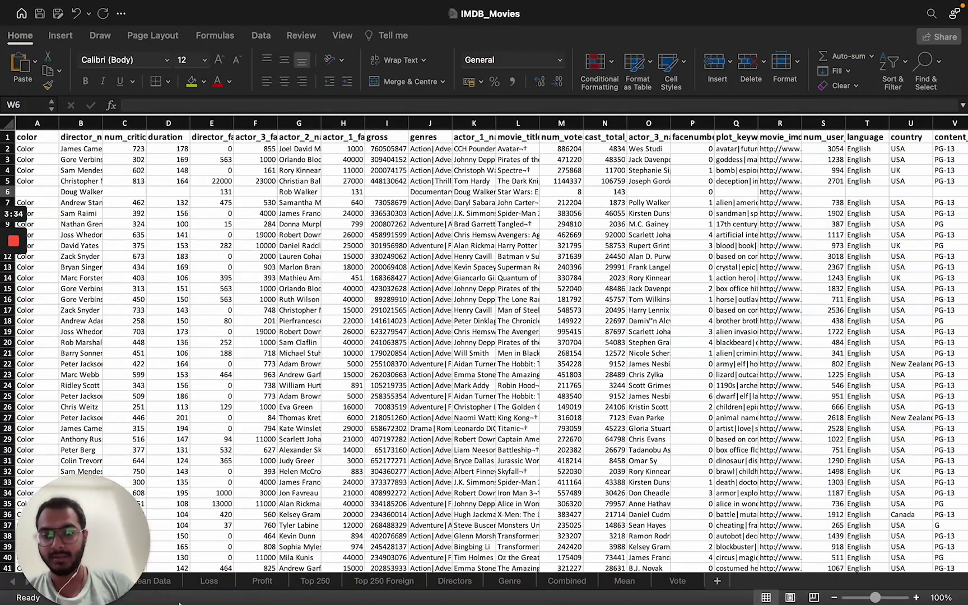
- Open the Clean Data sheet and review its columns from director_name to imdb_score
click(149, 581)
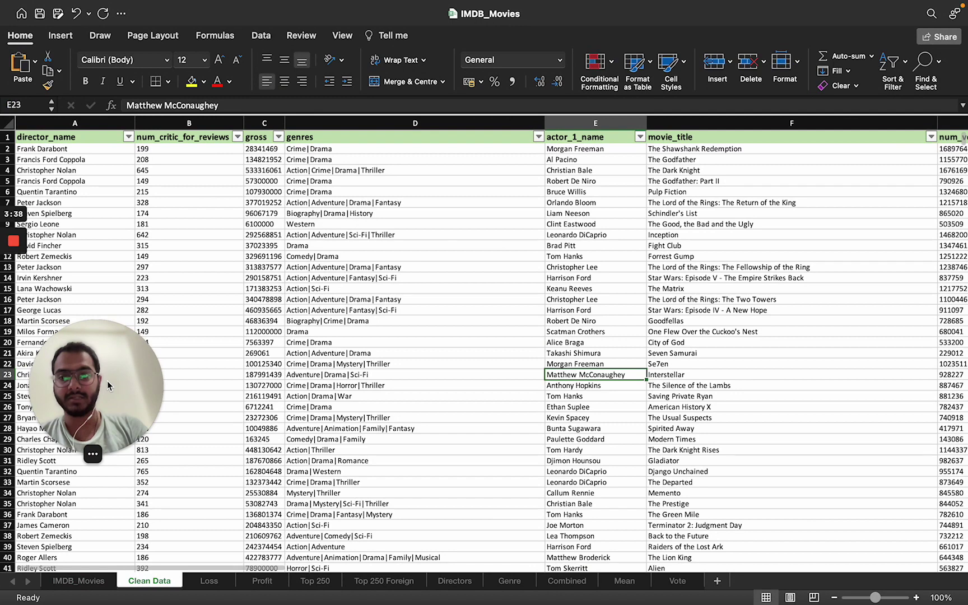
drag(107, 381, 905, 66)
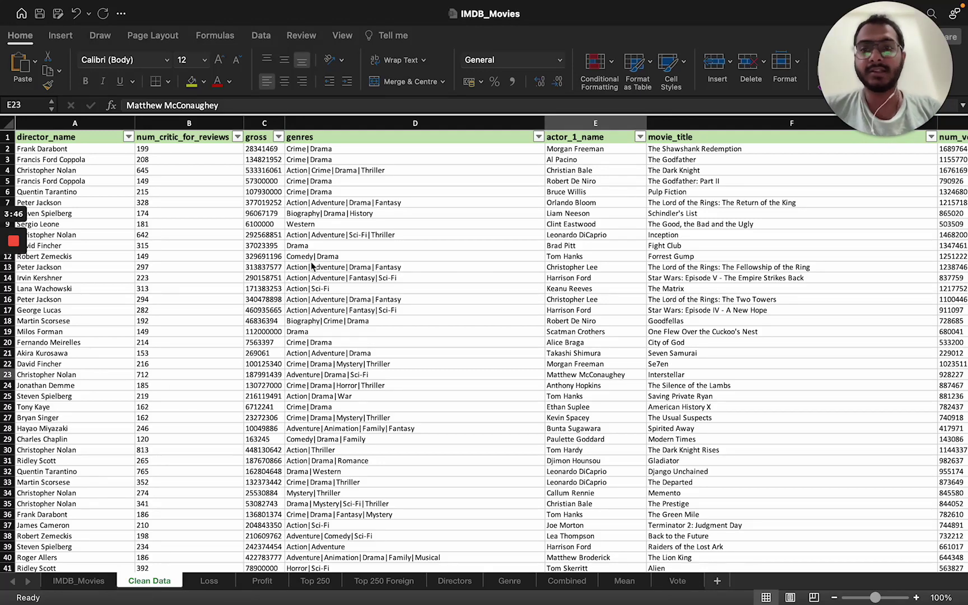
scroll(412, 271, right, 10)
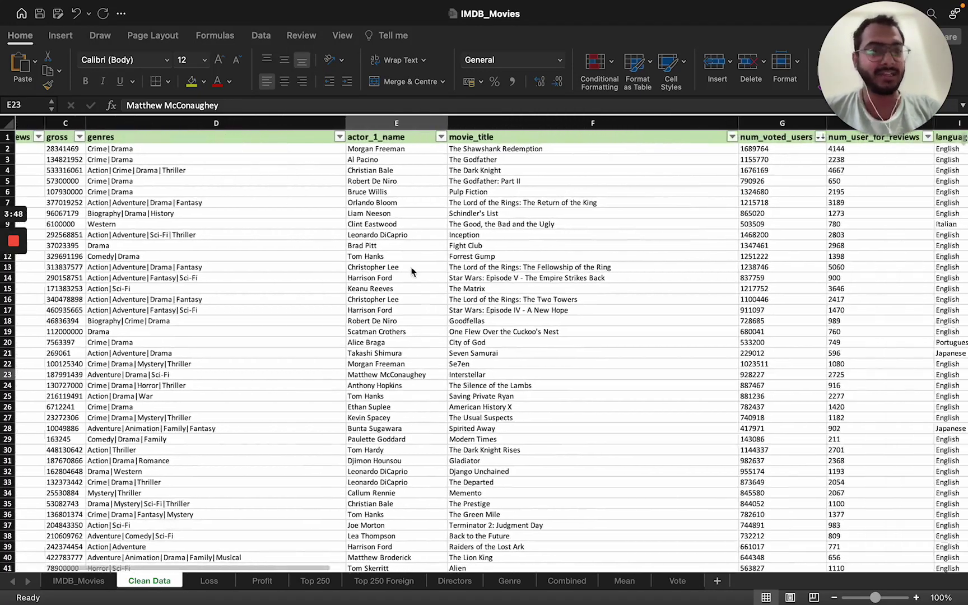
scroll(411, 272, left, 10)
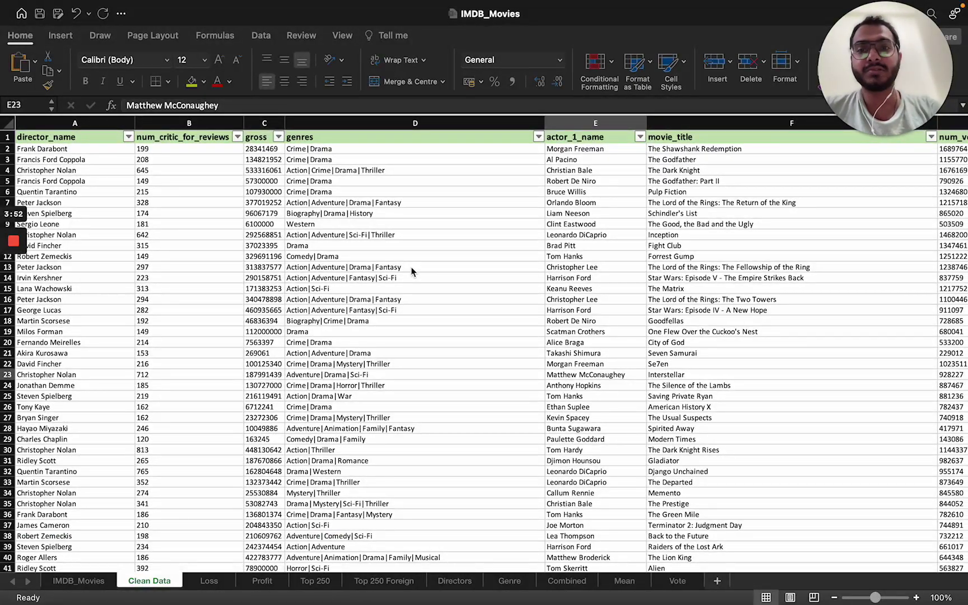
scroll(412, 272, right, 10)
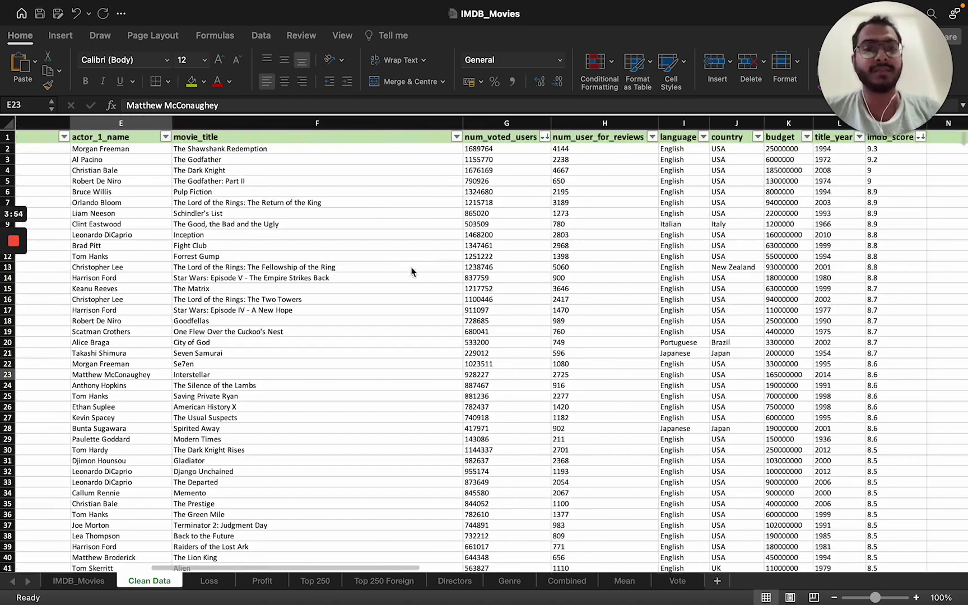
scroll(412, 272, right, 2)
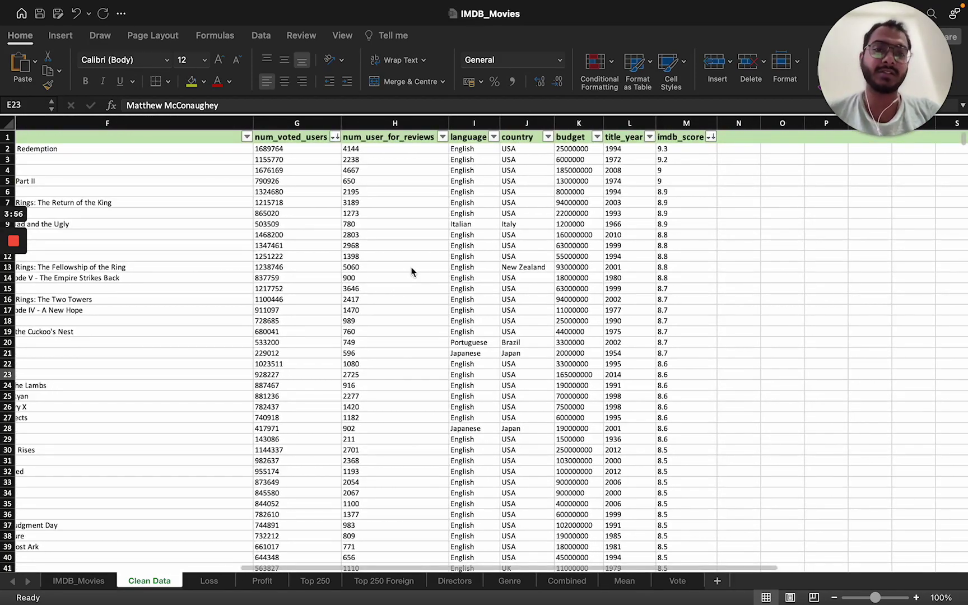
scroll(412, 271, left, 12)
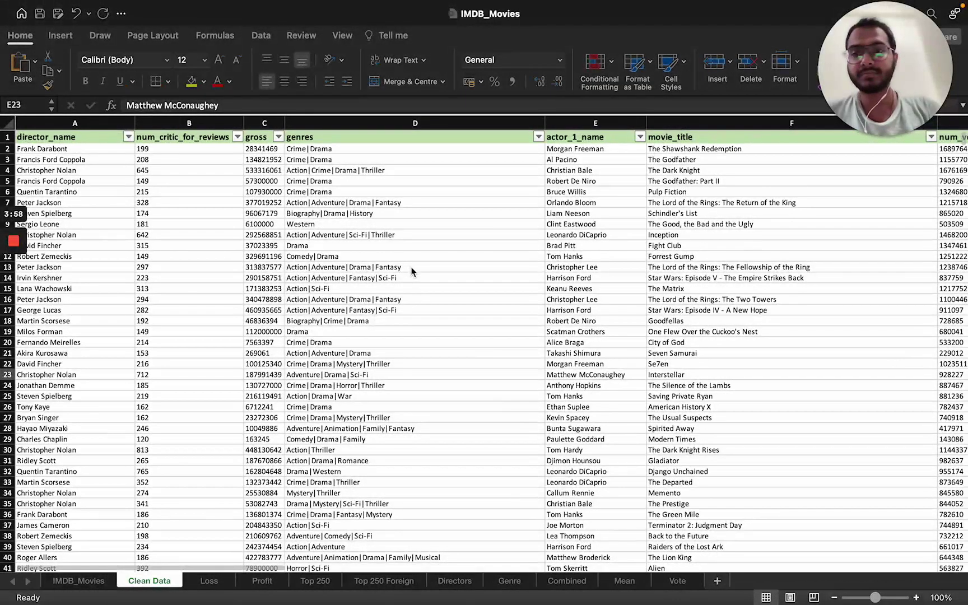
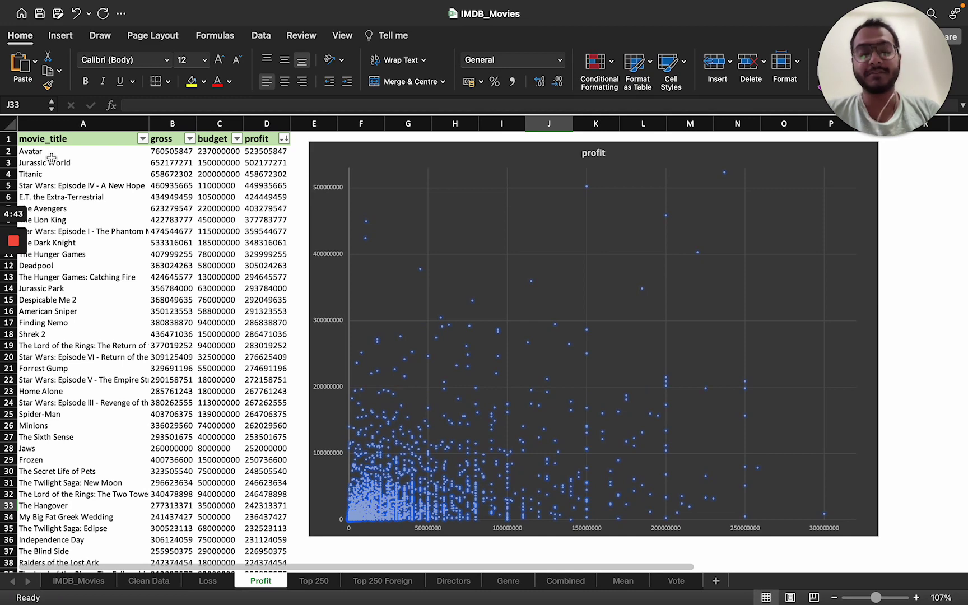
- Examine the movie table and scatter chart on the Profit sheet, and switch to the Loss sheet
scroll(51, 158, down, 2)
scroll(51, 158, up, 2)
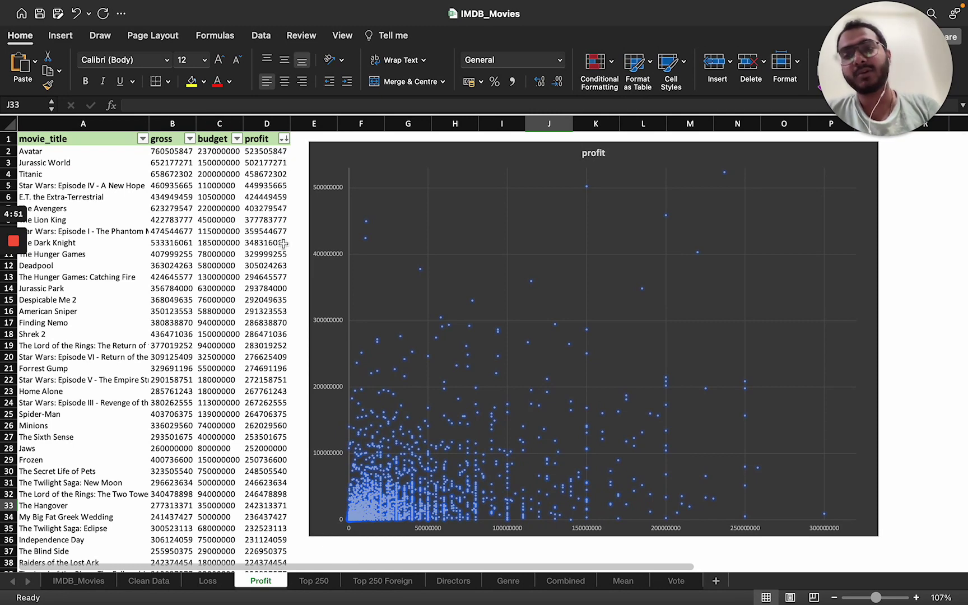
mouse_move(240, 602)
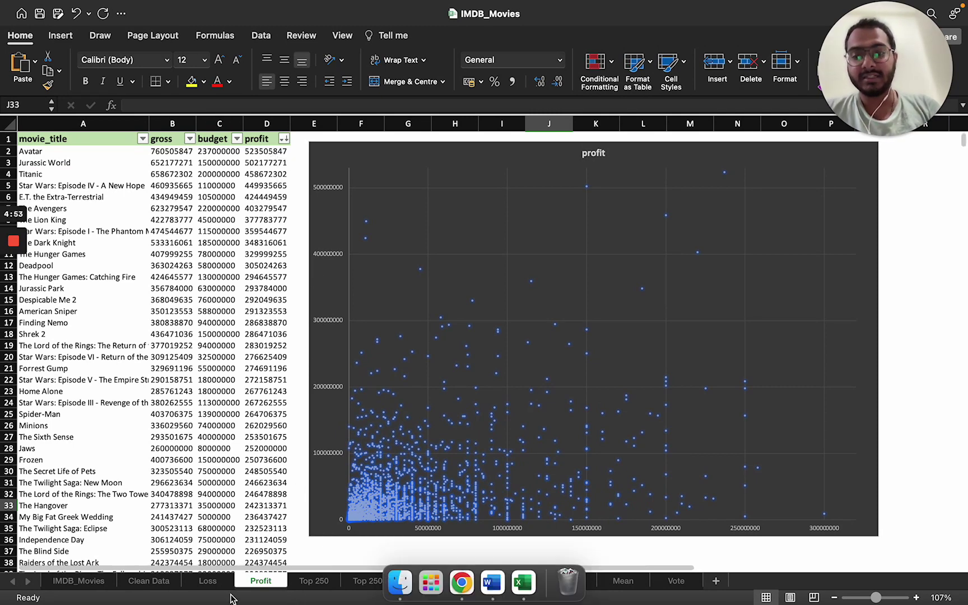
click(204, 585)
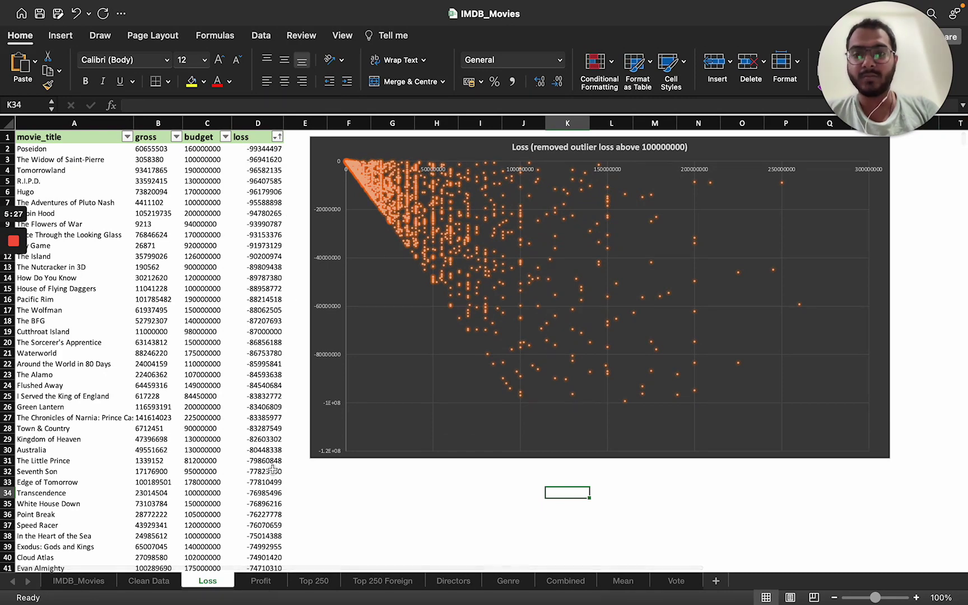
- Sort the Profit sheet's movie table by the profit column in ascending order
click(261, 583)
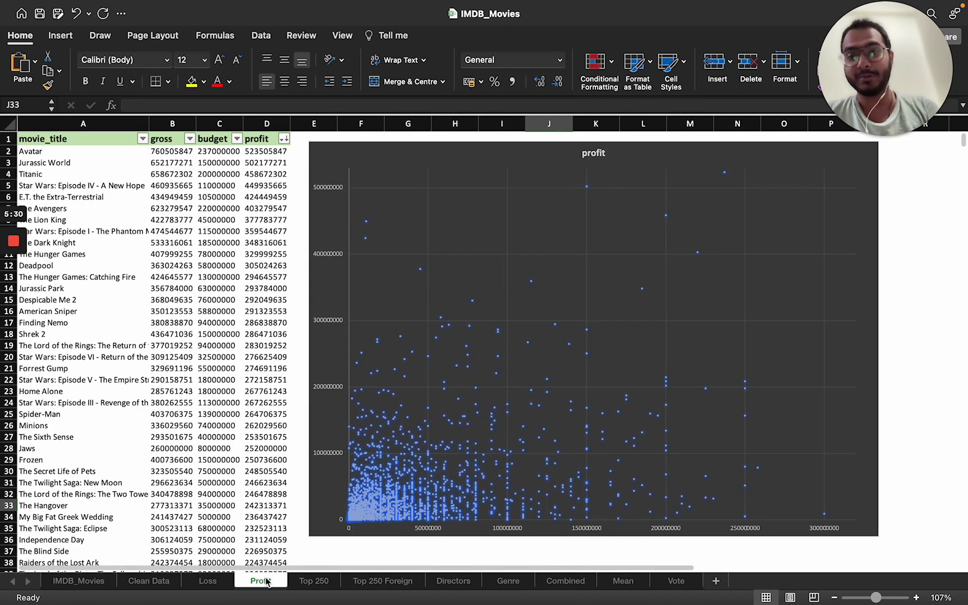
click(284, 140)
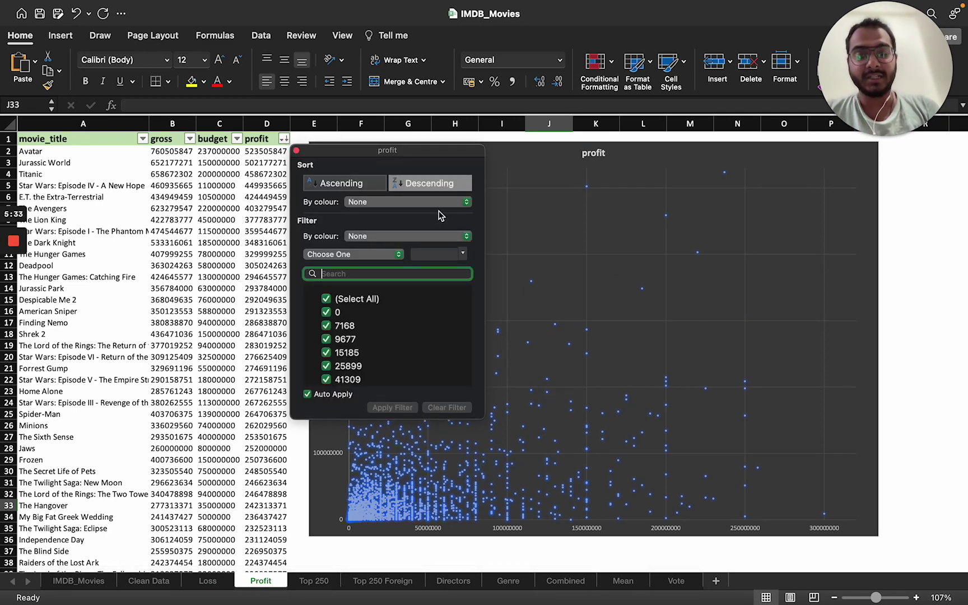
click(339, 184)
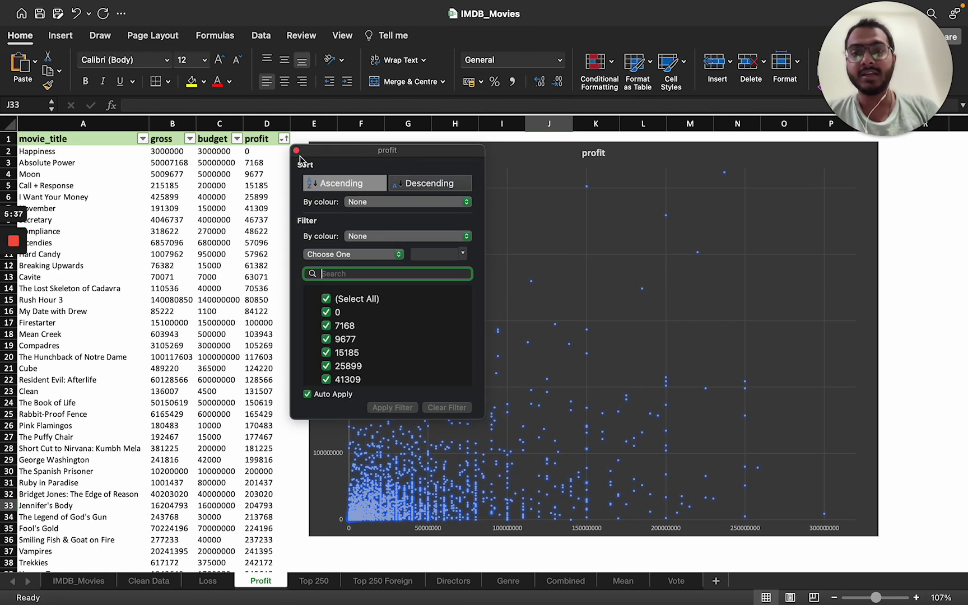
click(297, 151)
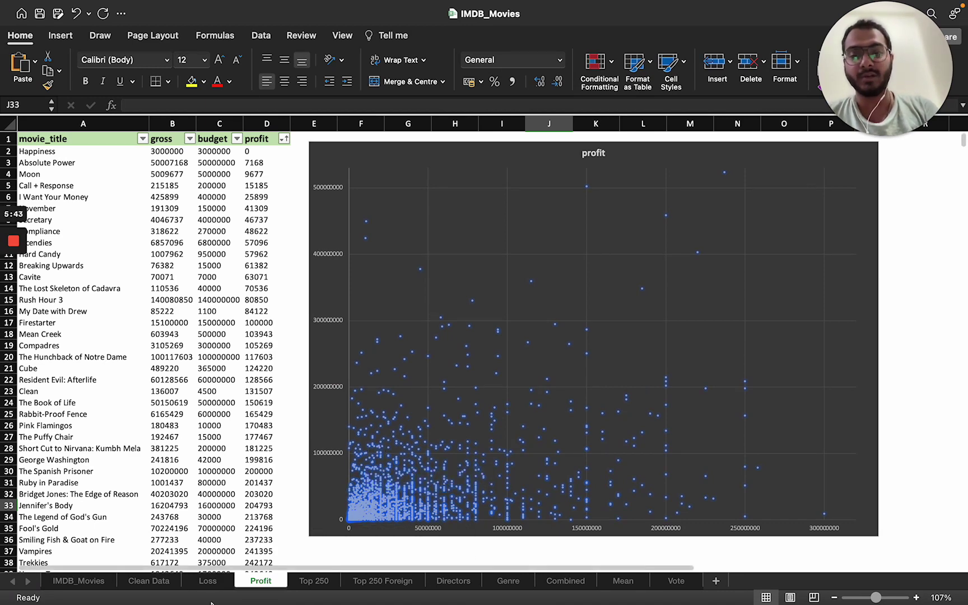
- Compare the Loss and Profit sheets, and inspect the profit formula in D2 and the movie title in A2 on Profit
click(207, 585)
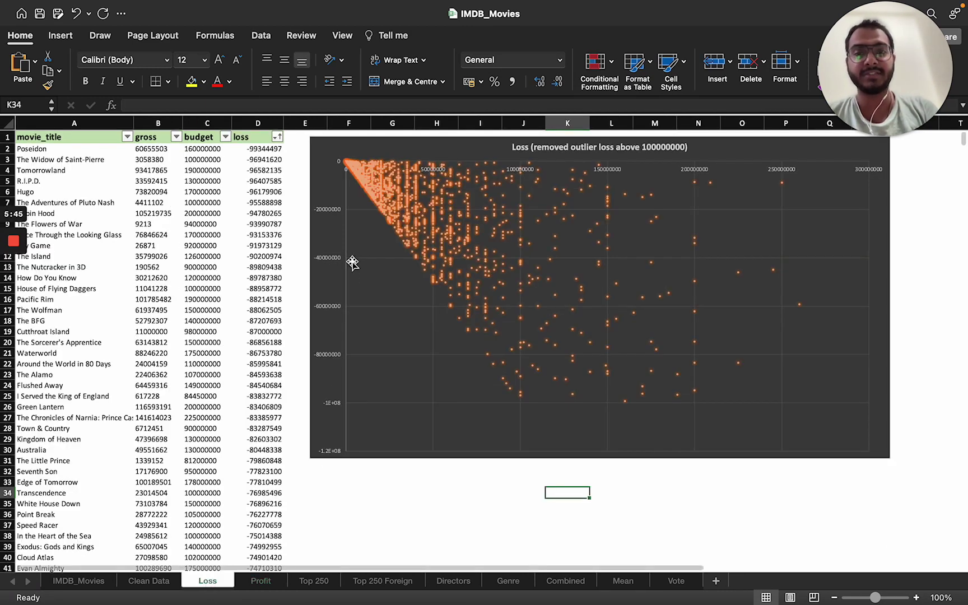
click(261, 582)
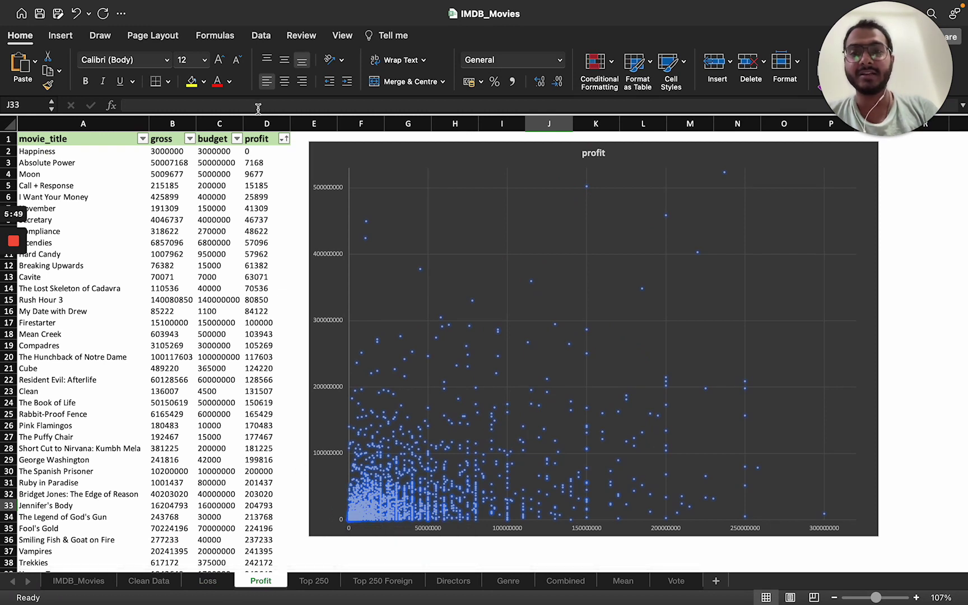
click(6, 151)
click(255, 152)
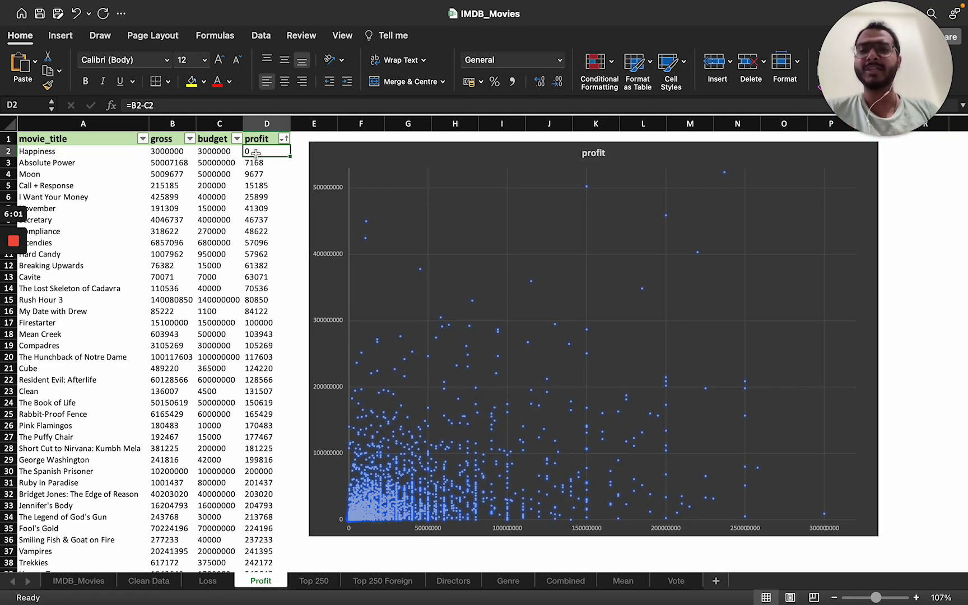
click(36, 155)
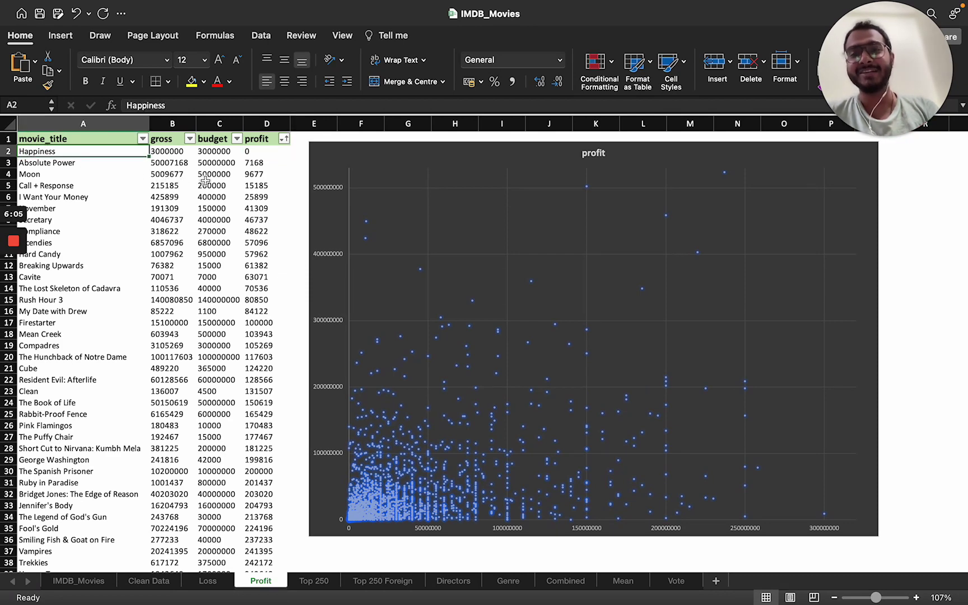
scroll(298, 223, down, 3)
scroll(297, 223, up, 3)
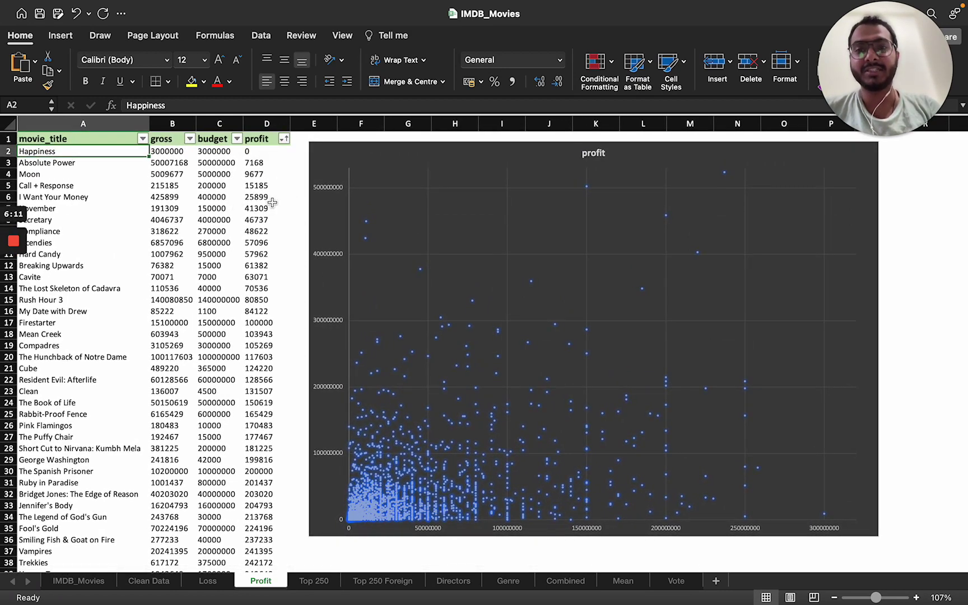
- Sort the Profit sheet's movie table by the profit column in descending order
click(286, 140)
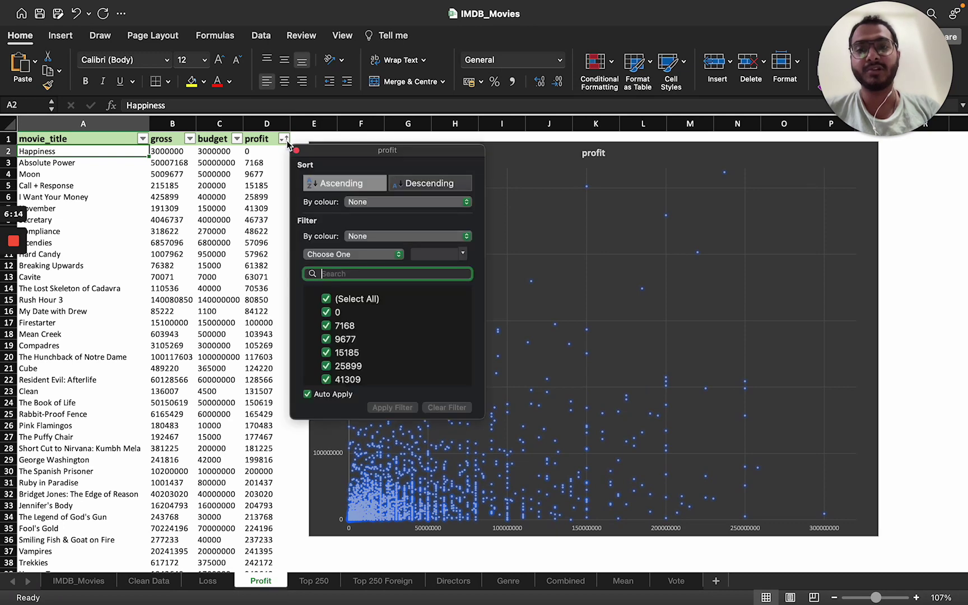
click(408, 192)
click(106, 216)
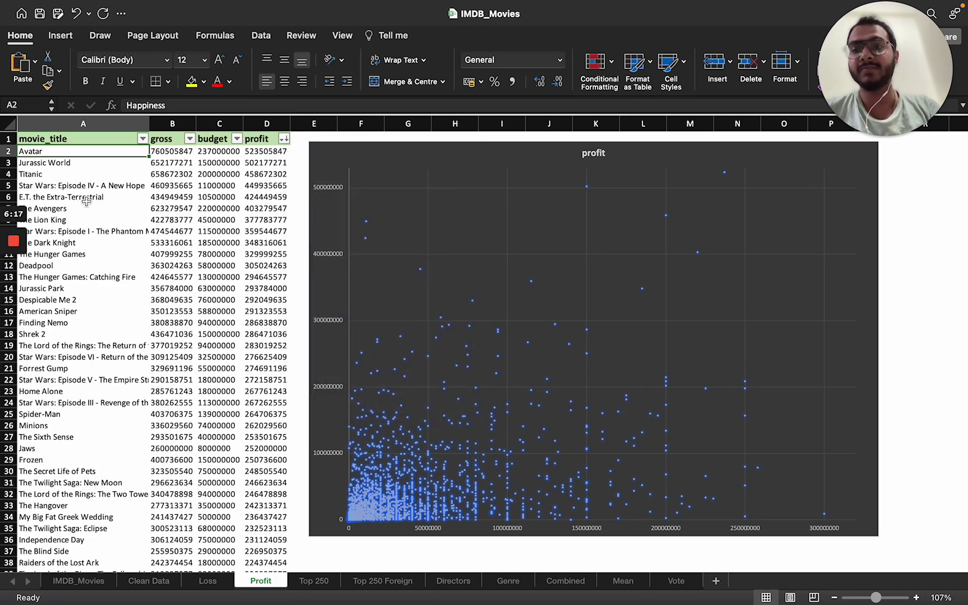
- On the Loss sheet, inspect the first movie title in A2 and the sort and filter options of the loss column
click(207, 580)
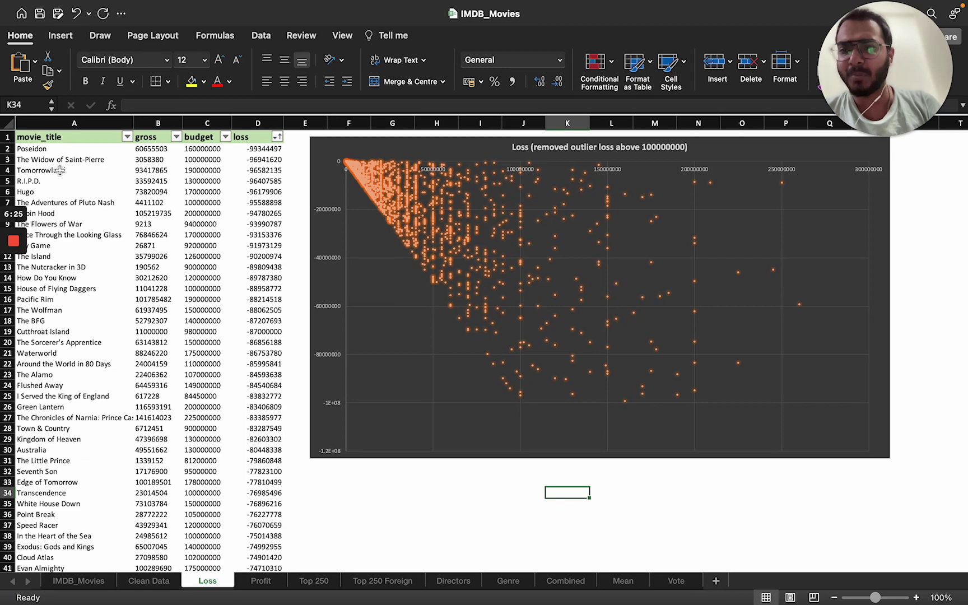
click(36, 151)
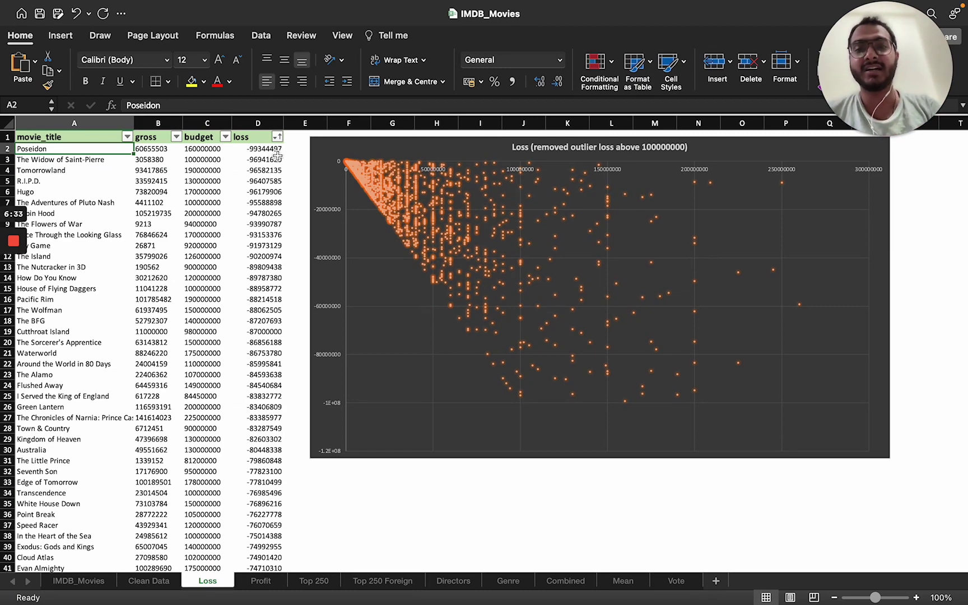
click(278, 137)
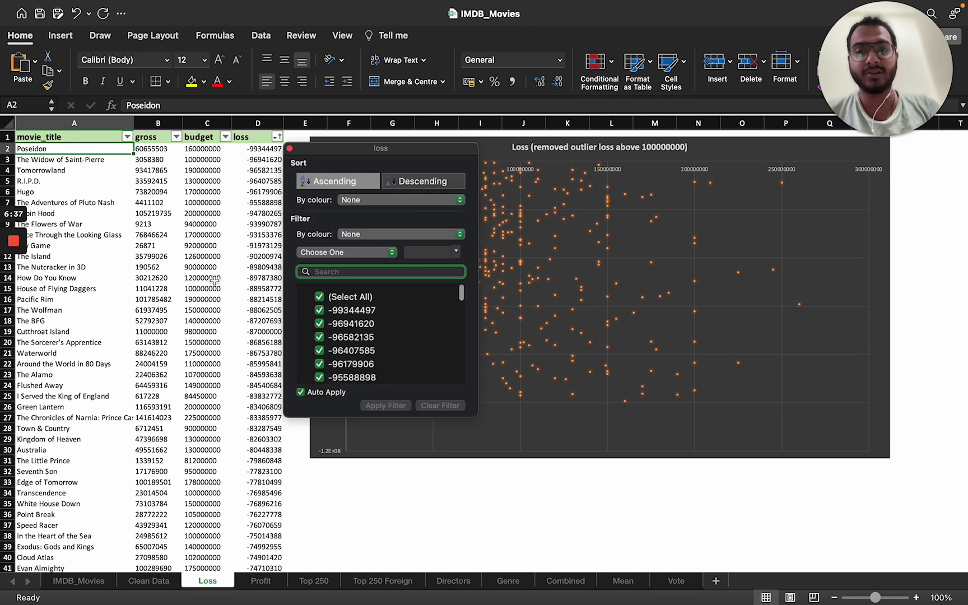
click(215, 242)
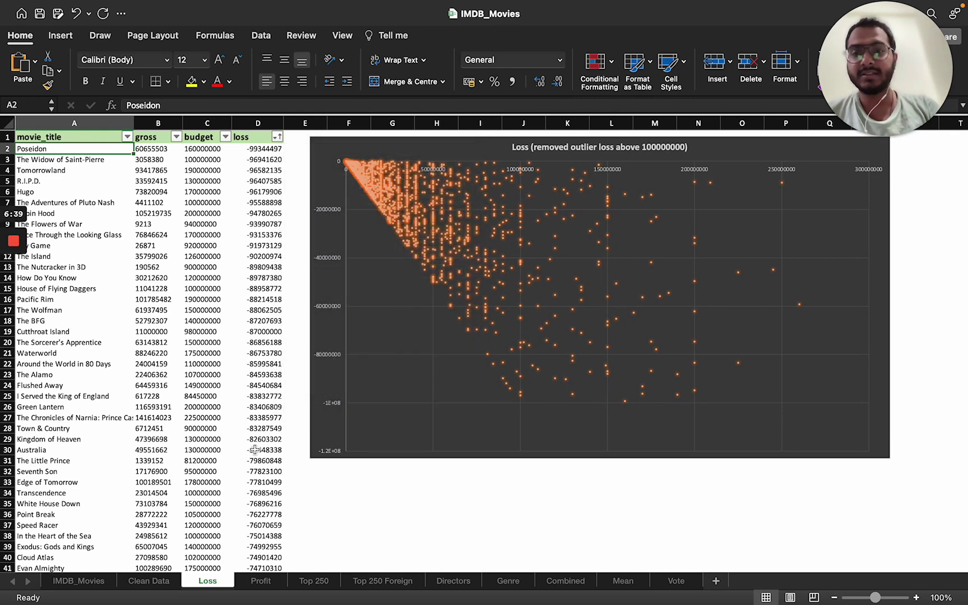
- Open the Top 250 sheet and review the ranked movie list down to its last entry and back to the start
click(317, 584)
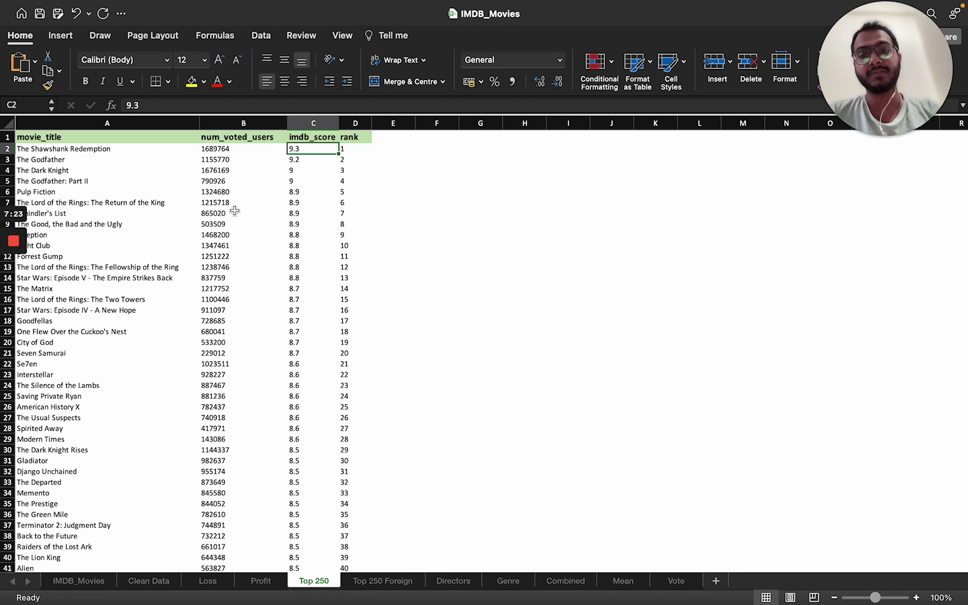
click(364, 127)
click(389, 151)
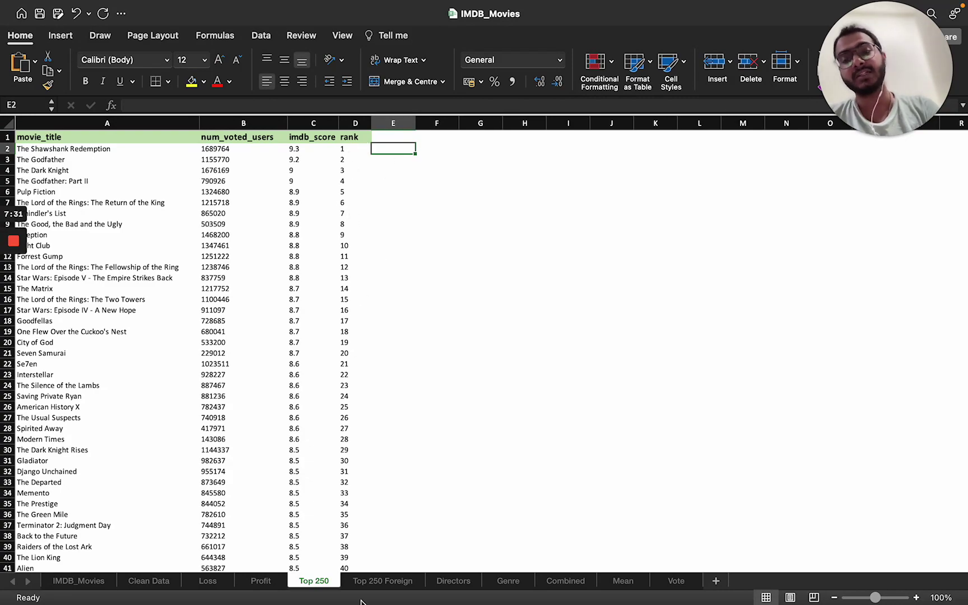
scroll(387, 456, down, 20)
scroll(388, 457, down, 20)
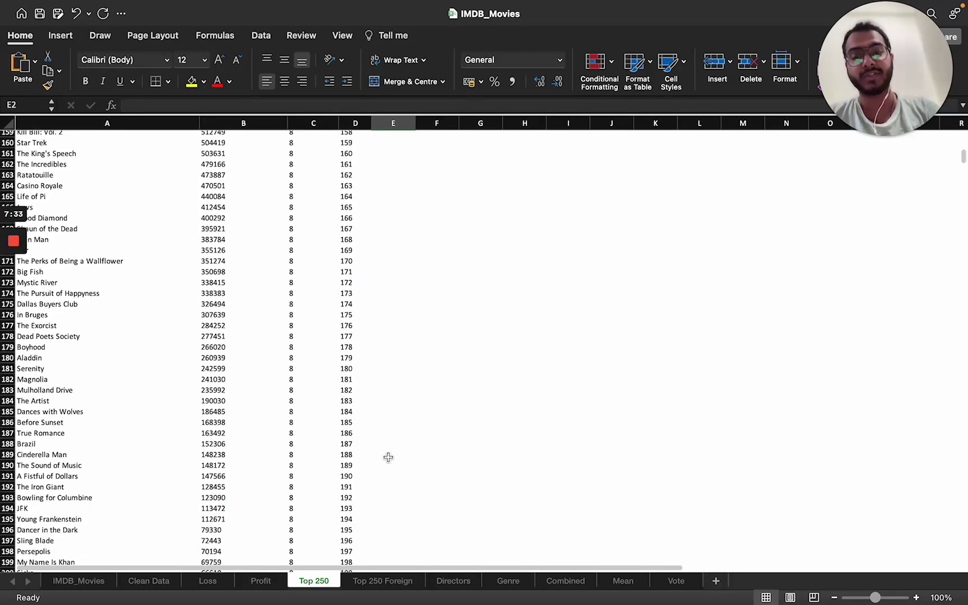
scroll(388, 457, up, 1)
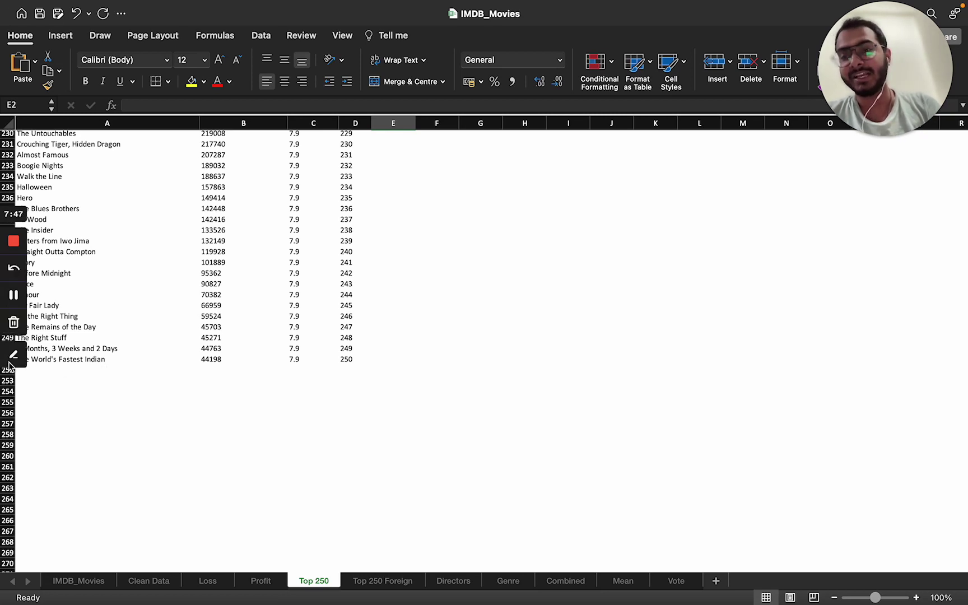
scroll(101, 372, up, 10)
scroll(101, 372, up, 20)
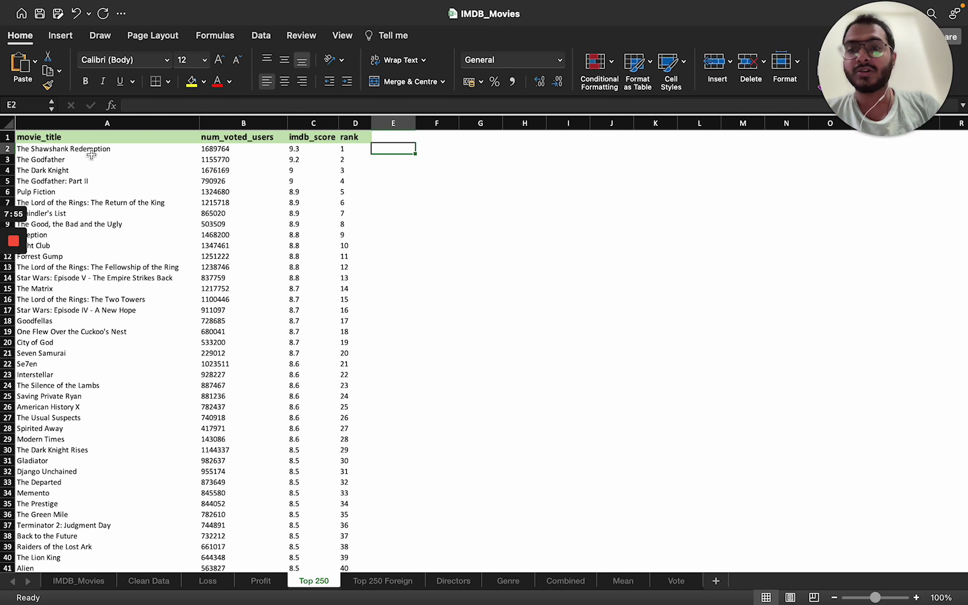
- Examine the titles, imdb_score and rank cells of The Shawshank Redemption and The Godfather in the Top 250 list
click(350, 148)
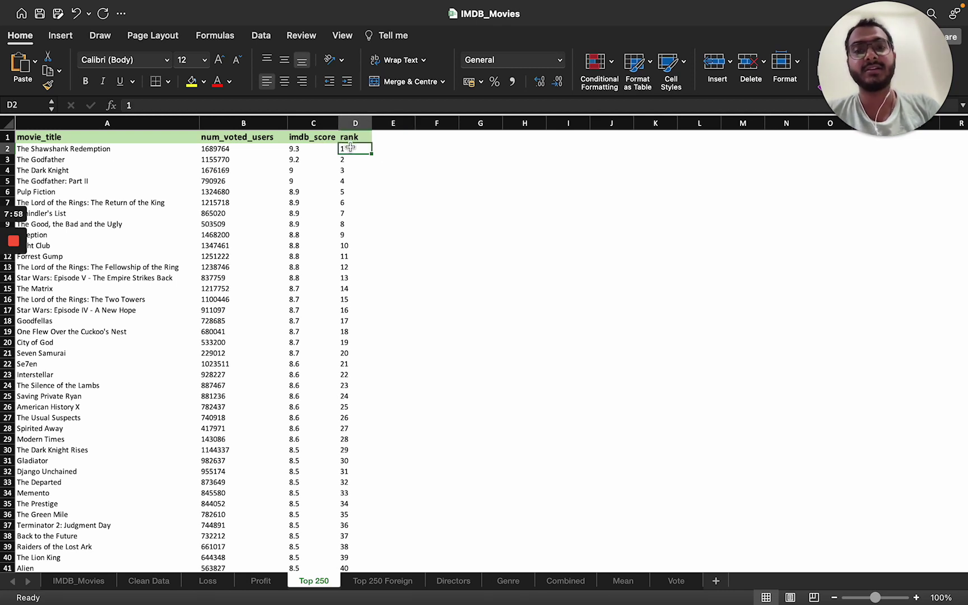
click(318, 157)
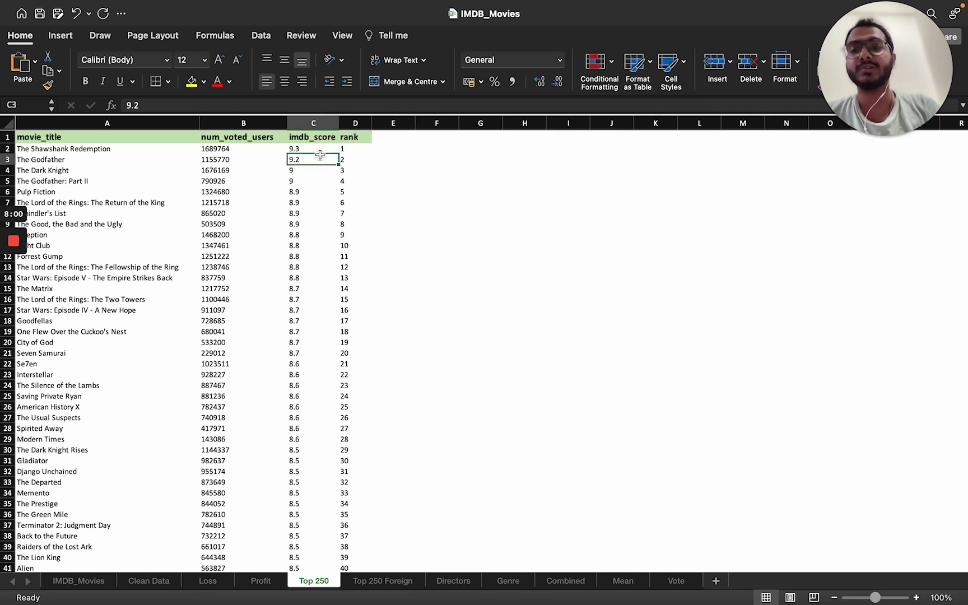
click(73, 160)
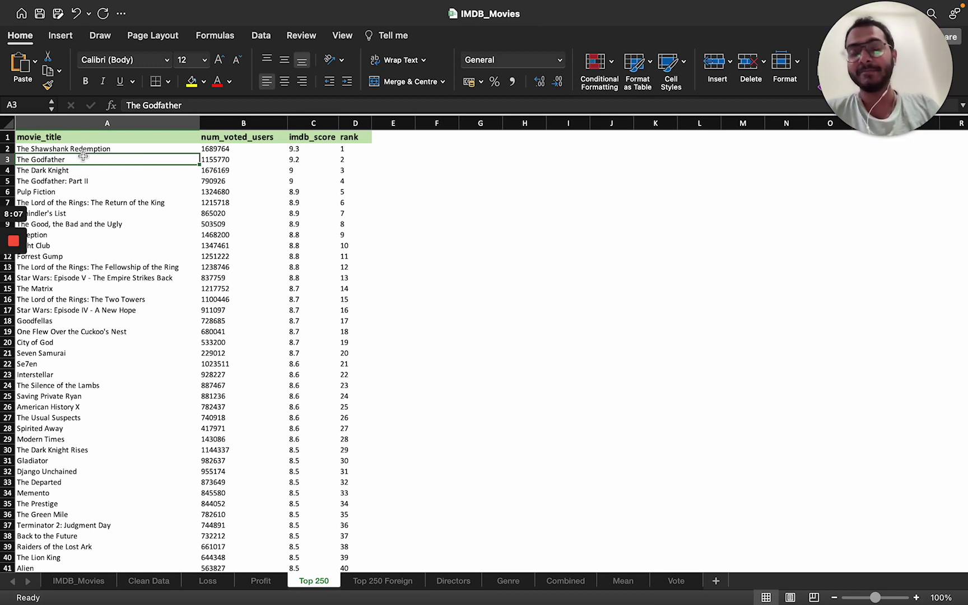
click(122, 150)
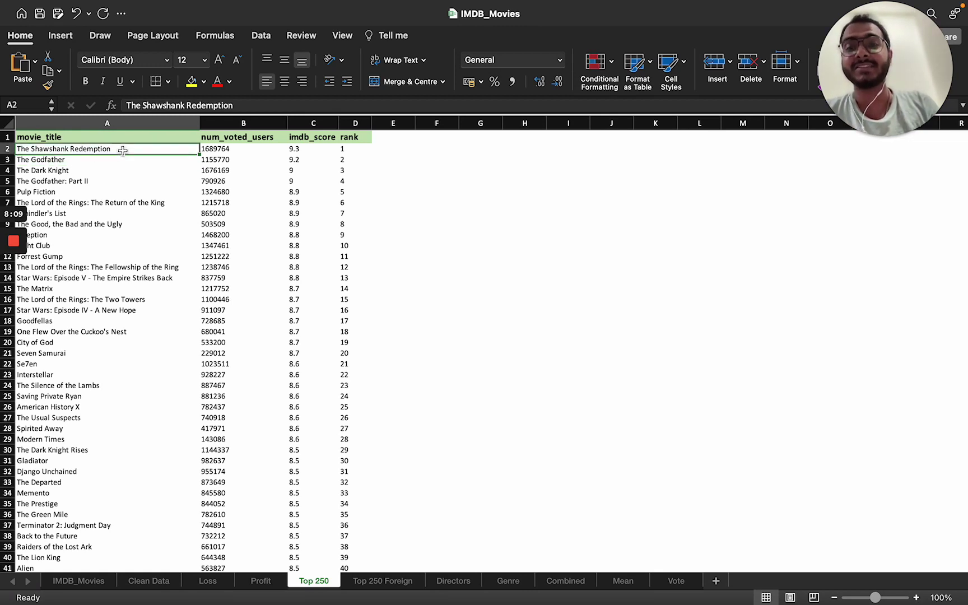
click(310, 149)
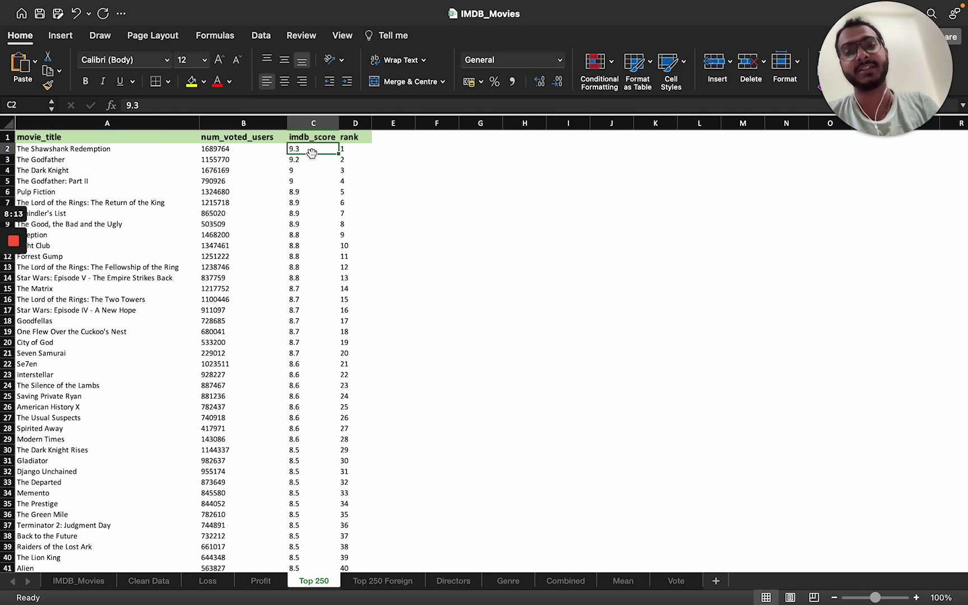
click(351, 150)
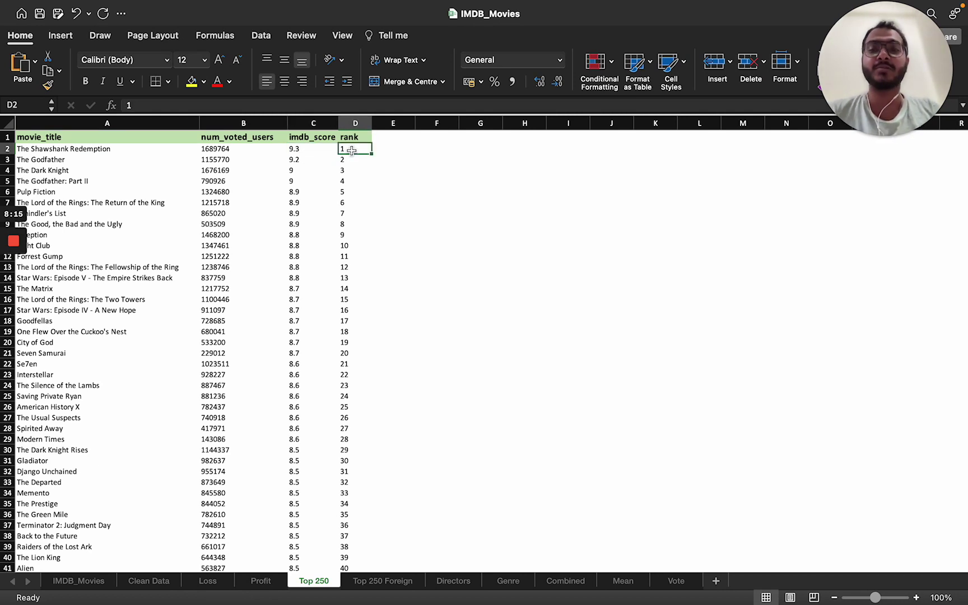
click(8, 149)
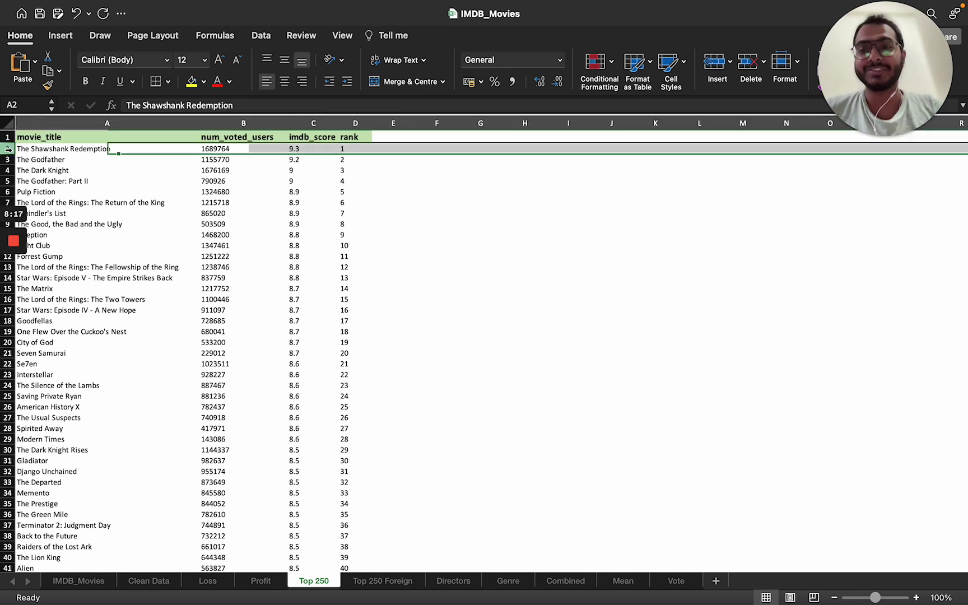
click(355, 153)
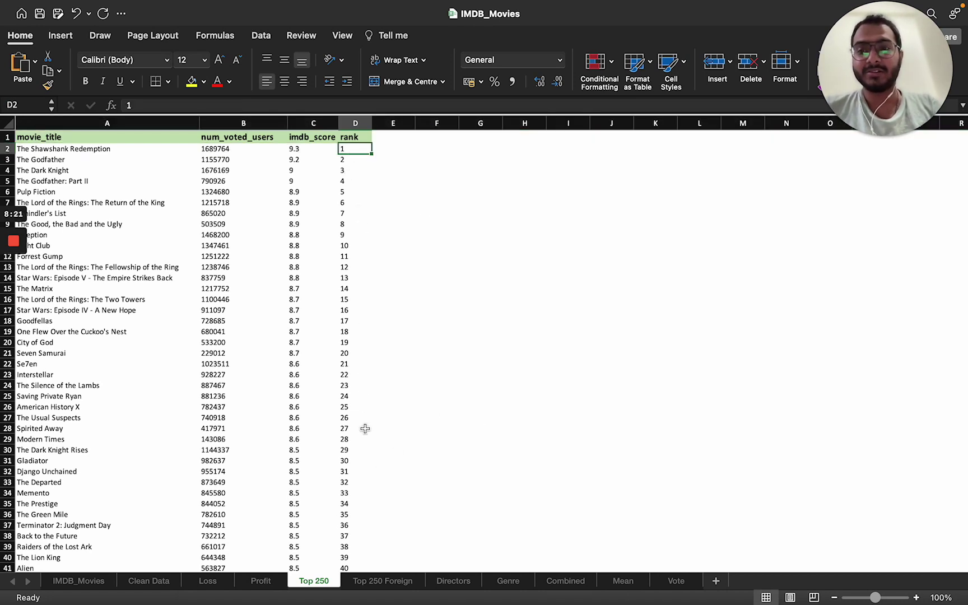
- Compare the Top 250 Foreign sheet with Top 250, and inspect the rank, vote count and title of its first film
click(375, 583)
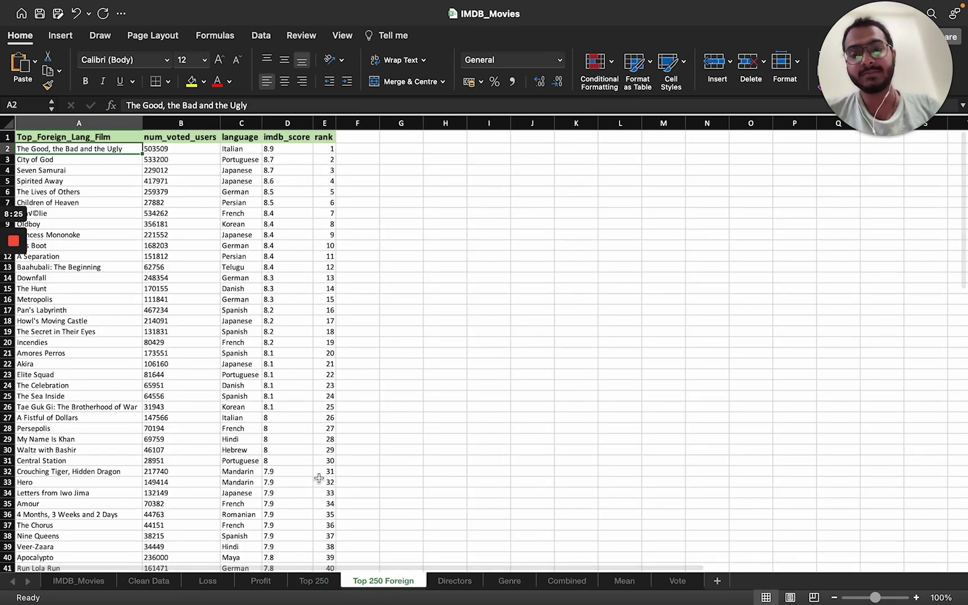
click(323, 585)
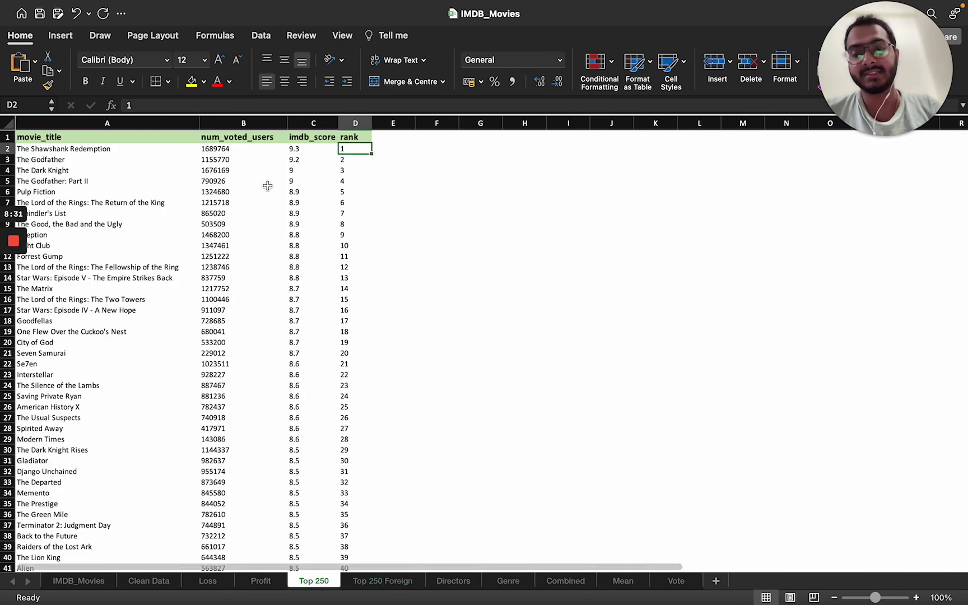
click(369, 582)
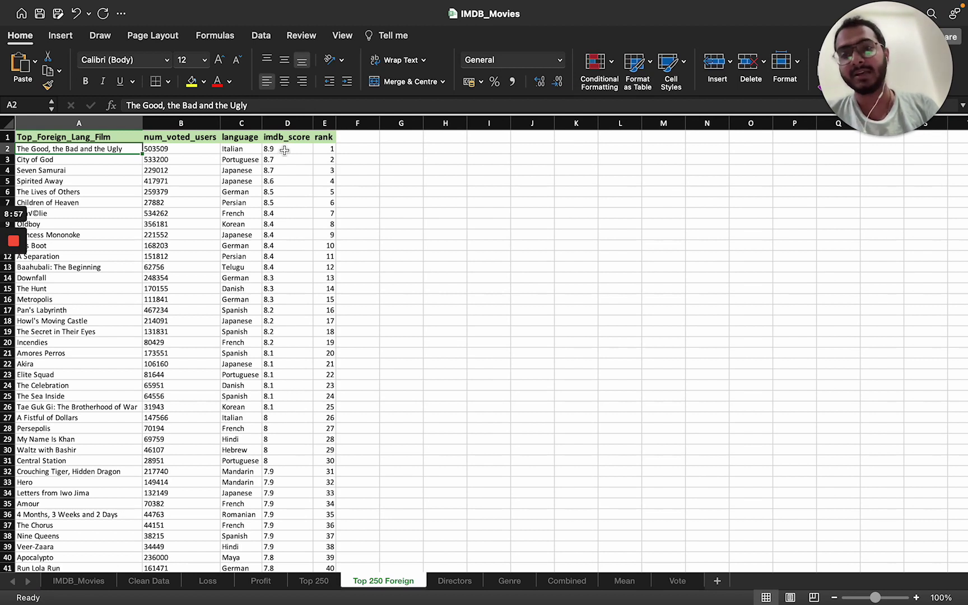
click(327, 150)
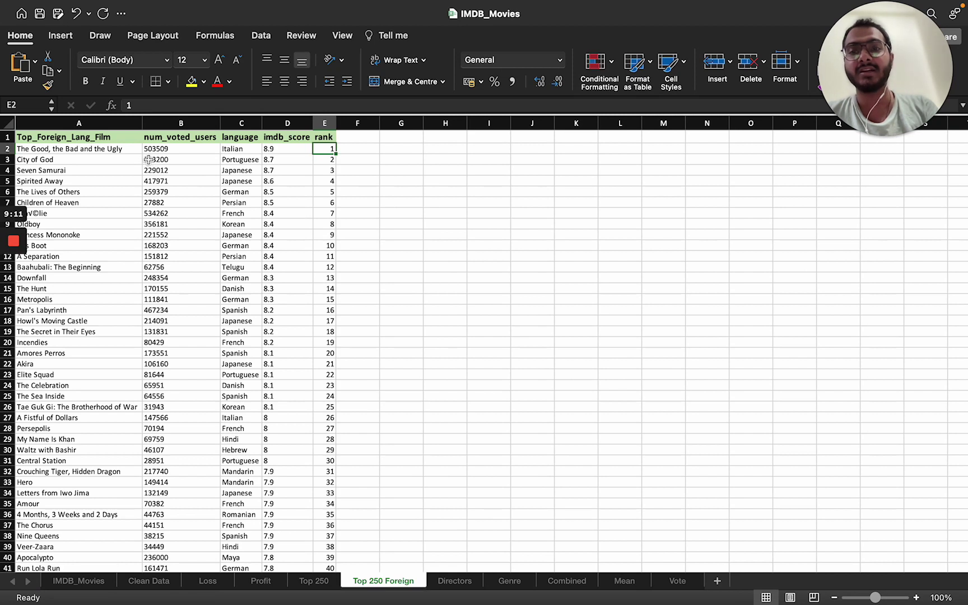
click(176, 151)
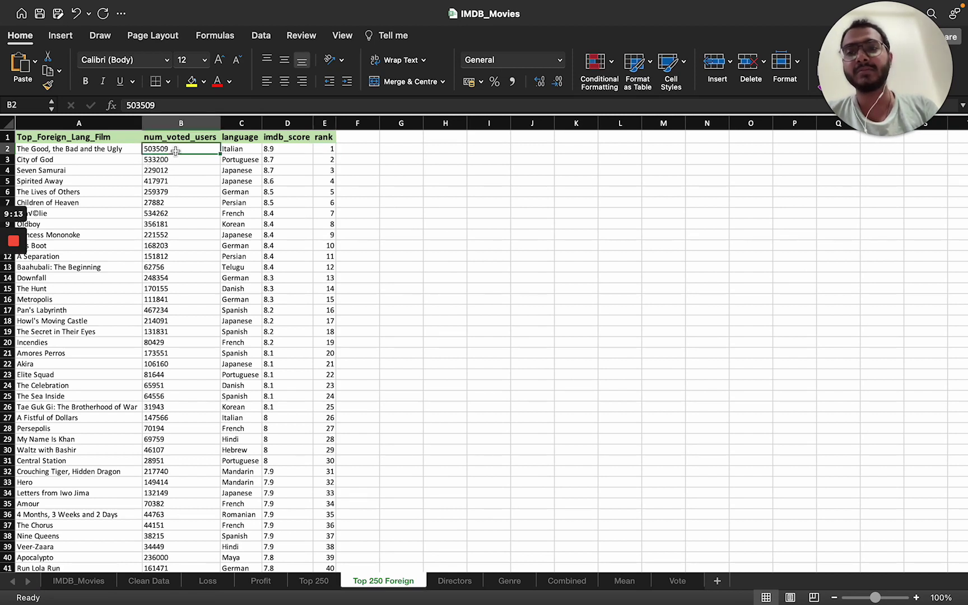
click(81, 148)
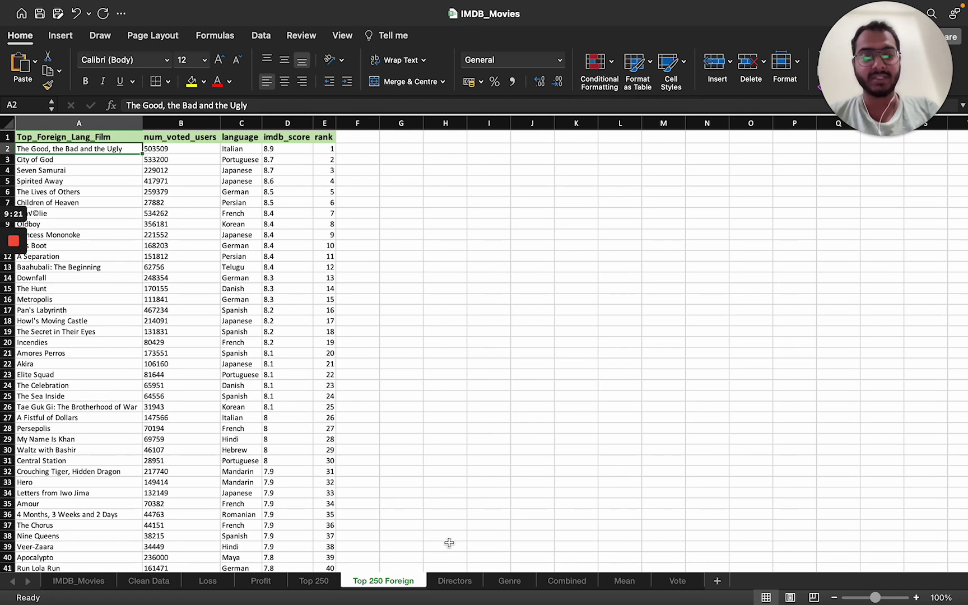
- Open the Directors sheet and review the average imdb_score pivot table, the Top 10 Directors table and the bars of its chart
click(456, 583)
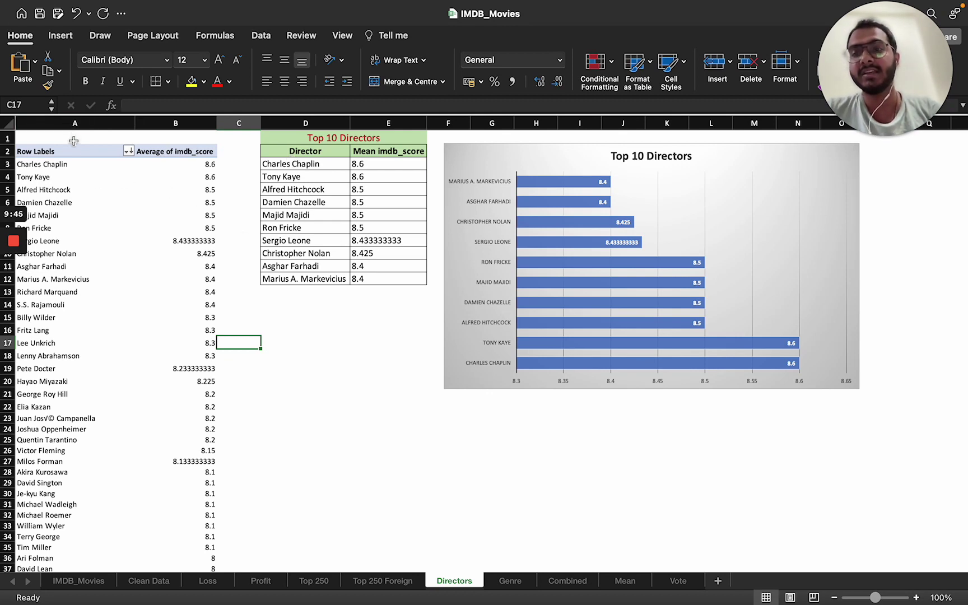
scroll(48, 379, down, 5)
scroll(56, 429, up, 5)
scroll(56, 429, right, 1)
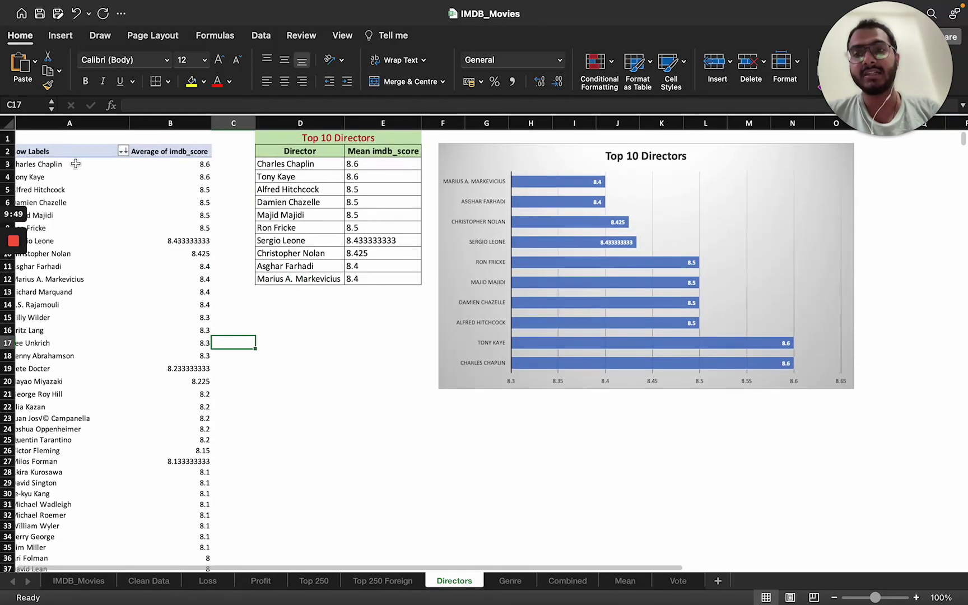
scroll(67, 216, left, 1)
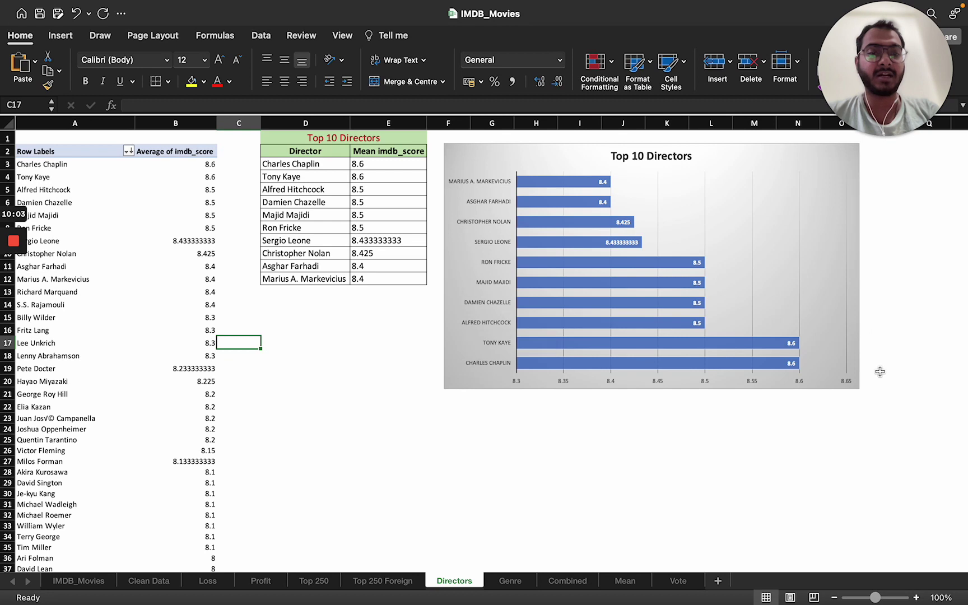
mouse_move(678, 365)
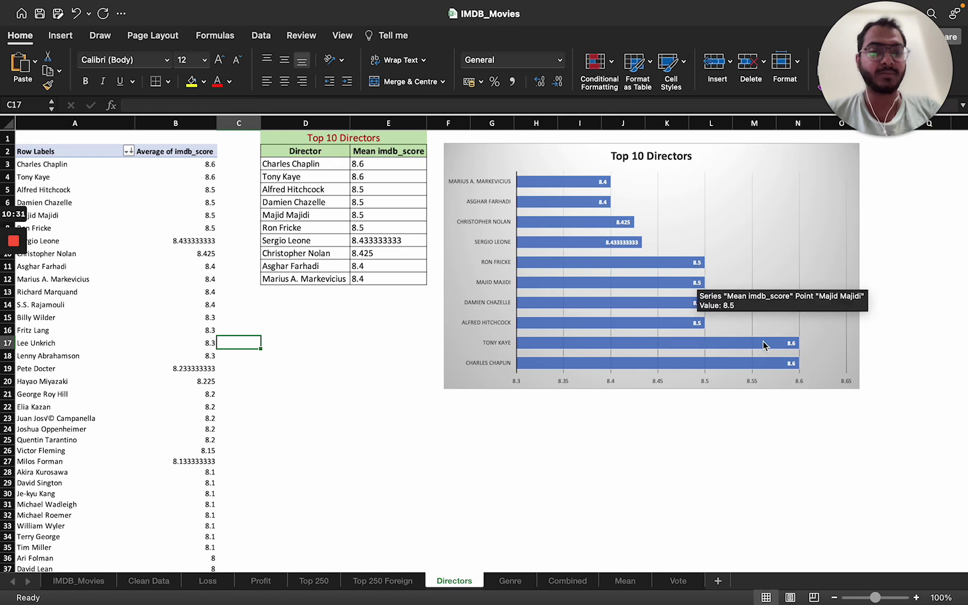
mouse_move(783, 367)
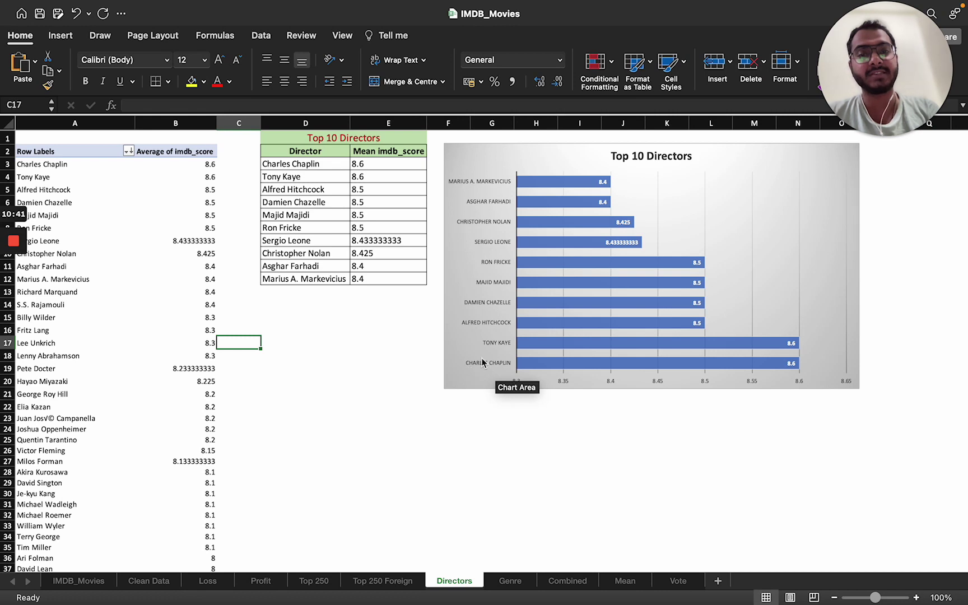
mouse_move(676, 257)
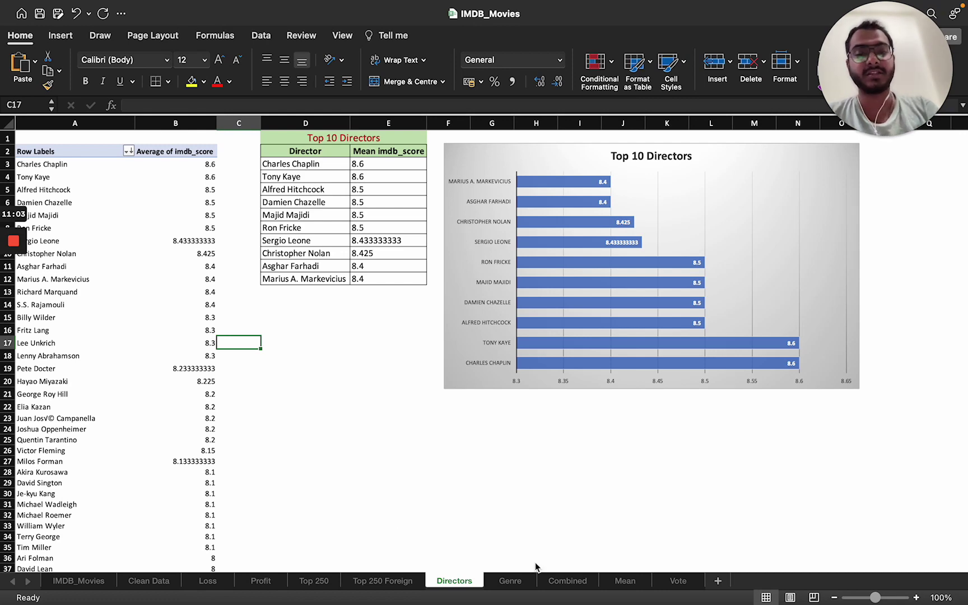
- Compare the Genre sheet with the Directors sheet, and view the Top 10 Genre table and line chart up close
click(511, 581)
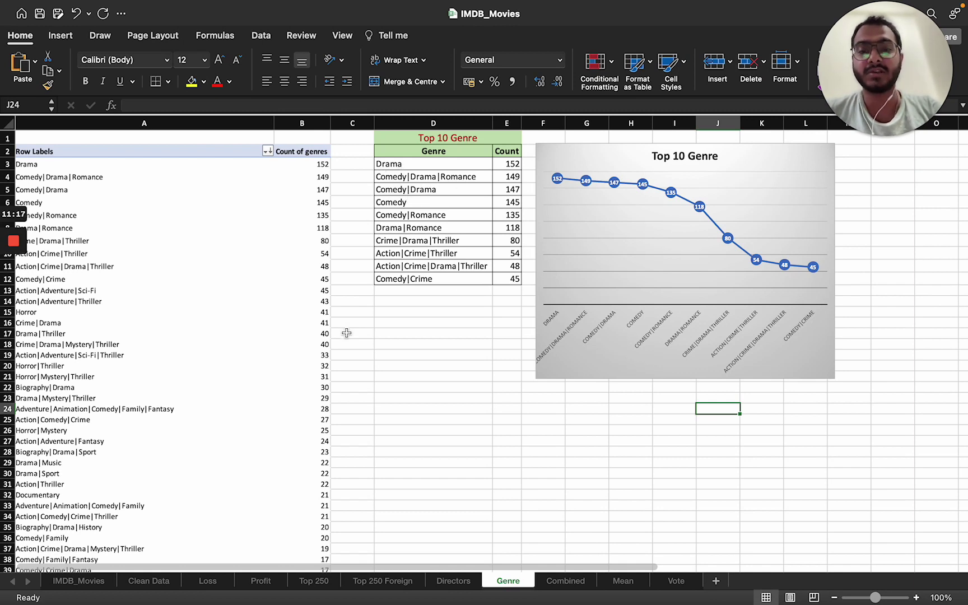
click(453, 580)
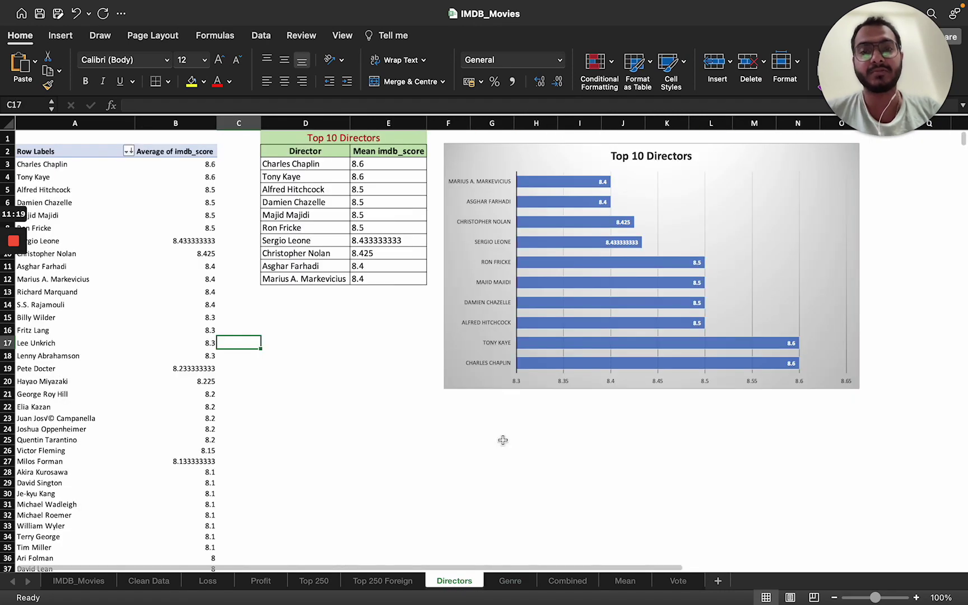
click(510, 583)
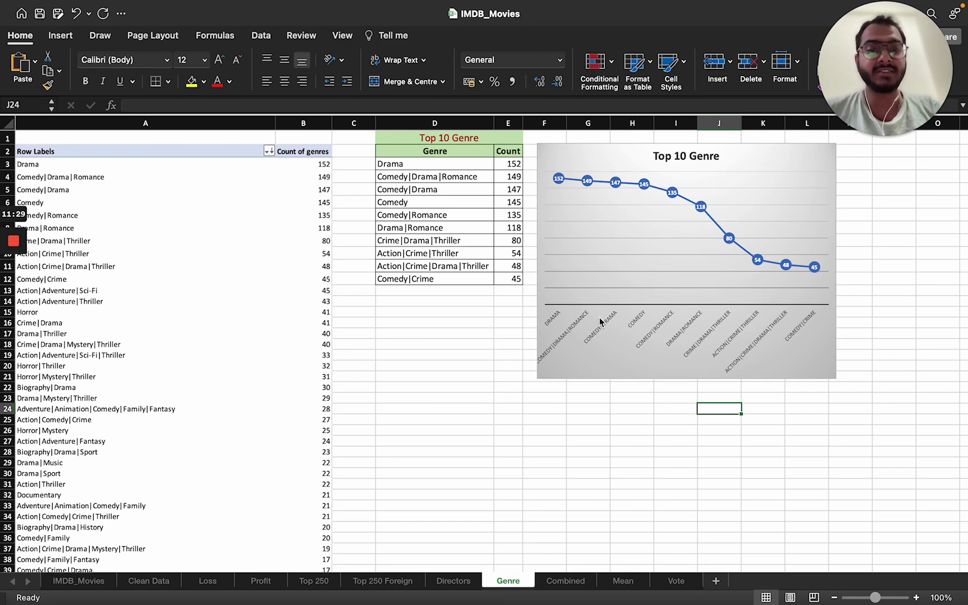
scroll(837, 251, up, 3)
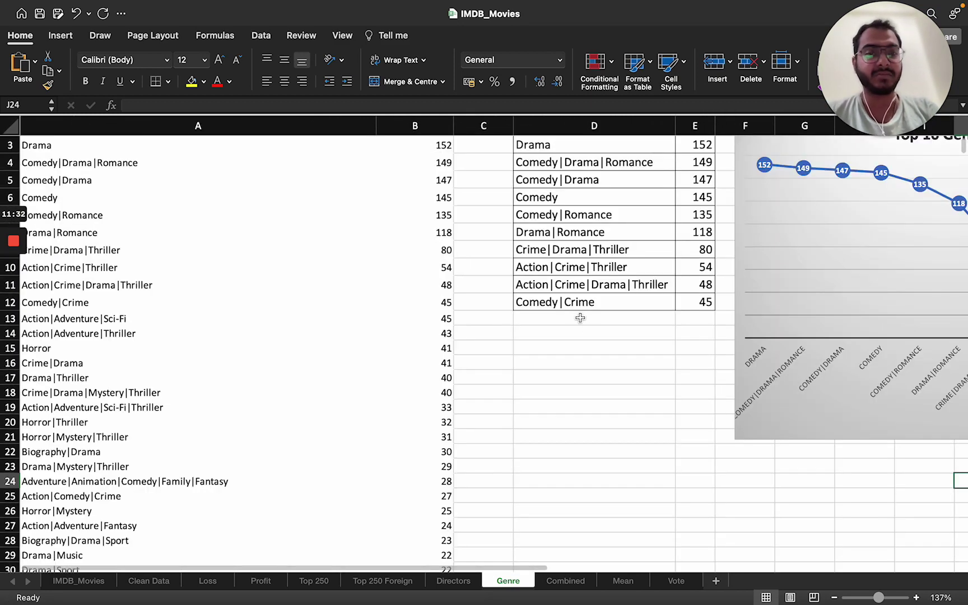
drag(586, 333, 345, 360)
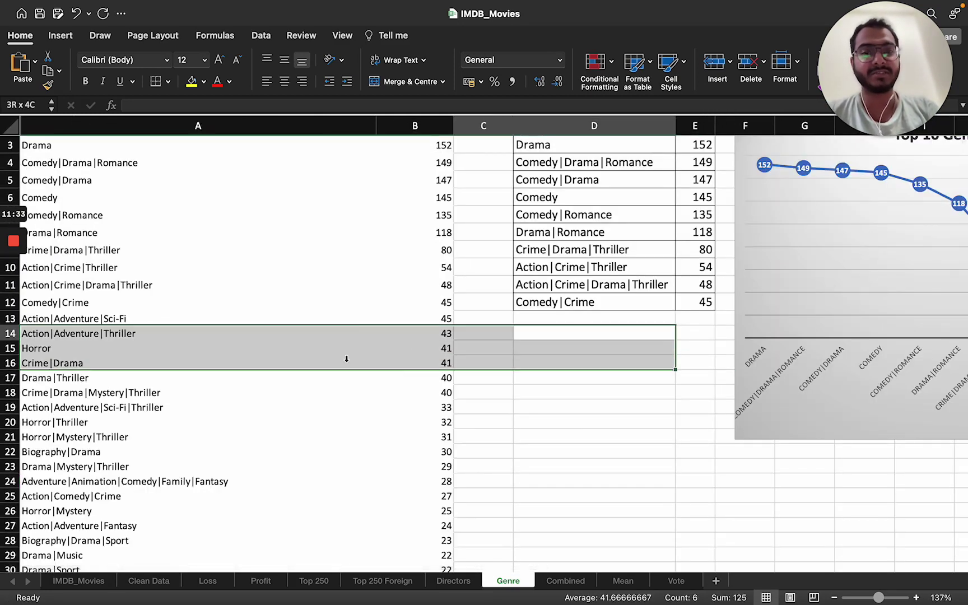
scroll(683, 291, right, 8)
scroll(683, 292, up, 2)
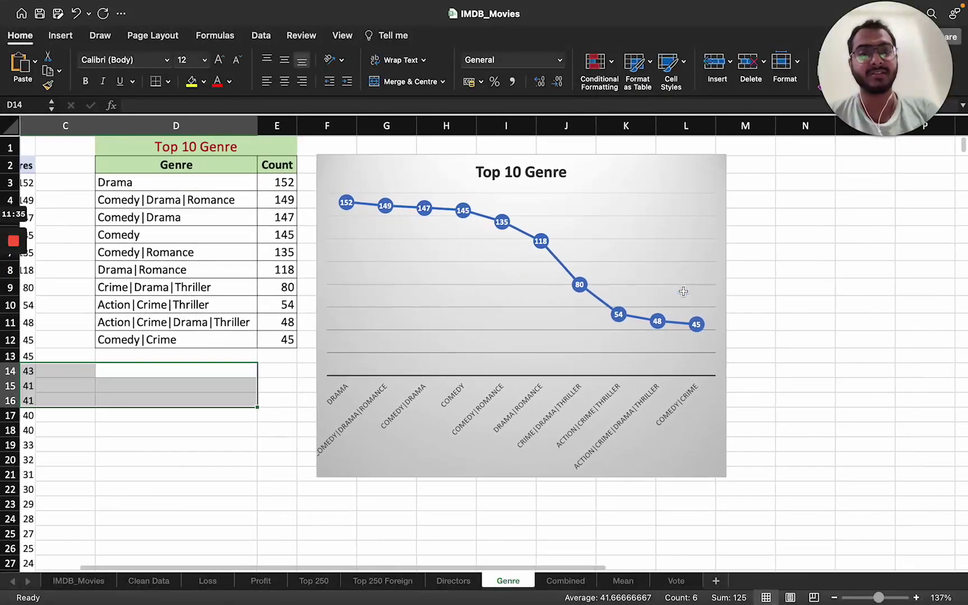
click(863, 302)
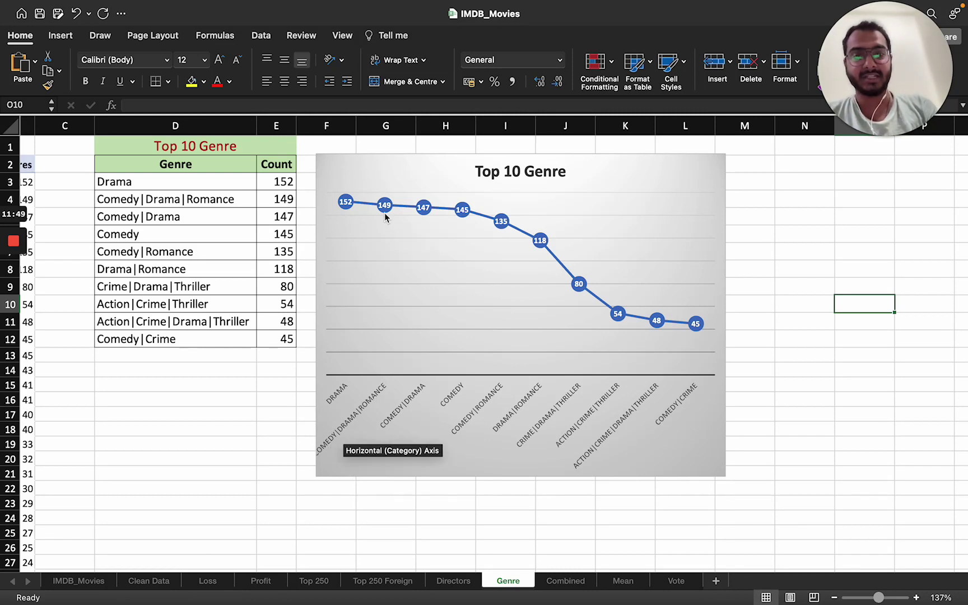
- Examine the Comedy|Drama|Romance point and category axis of the Top 10 Genre chart, comparing the chart with the genre counts
mouse_move(385, 217)
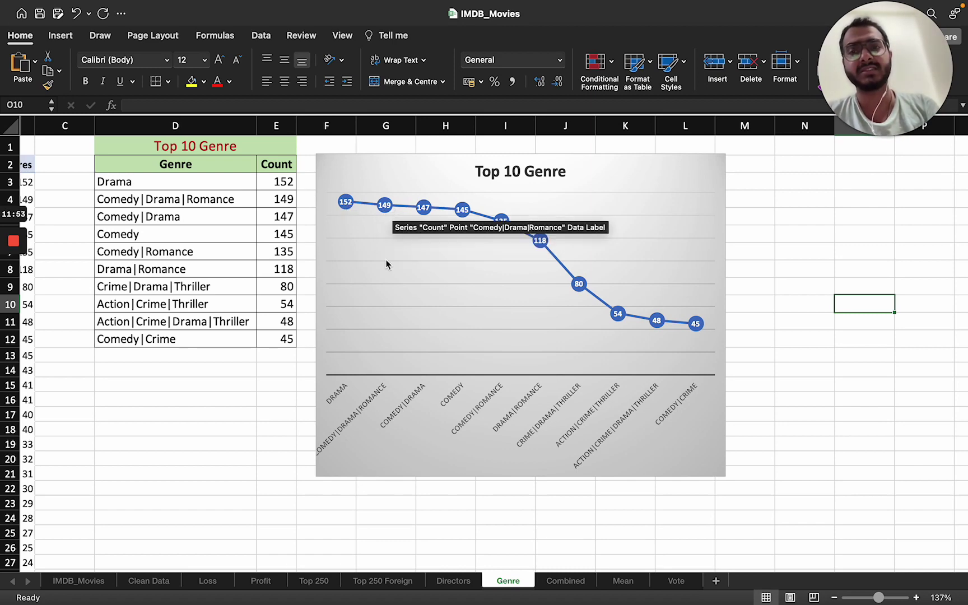
scroll(387, 265, right, 1)
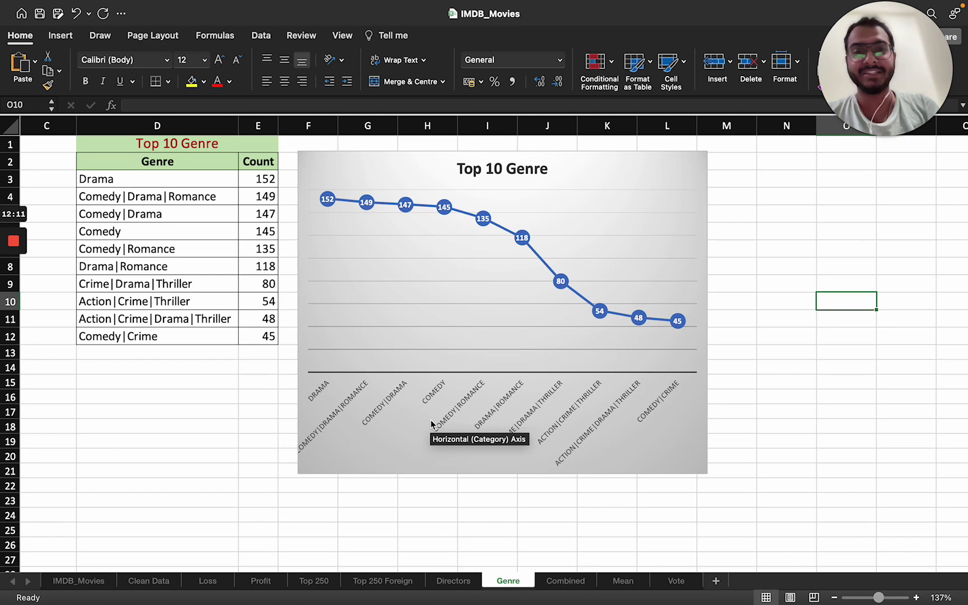
scroll(406, 443, right, 3)
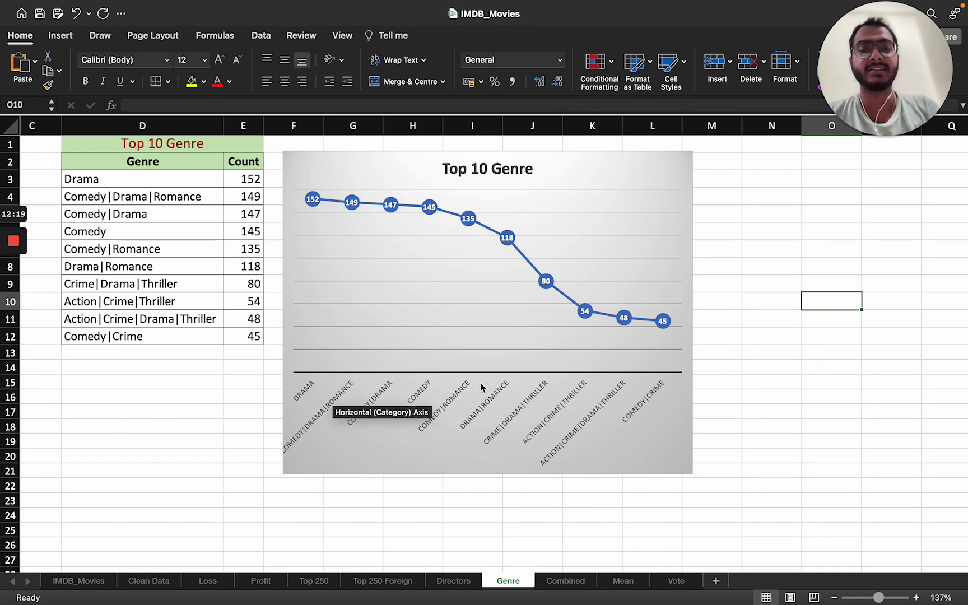
scroll(448, 438, right, 10)
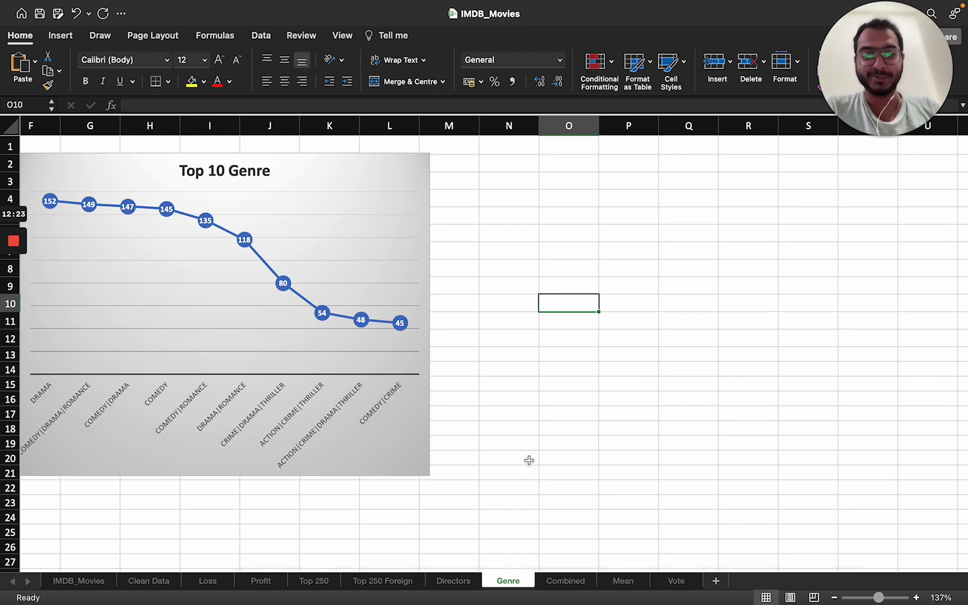
scroll(257, 447, left, 2)
scroll(257, 443, left, 12)
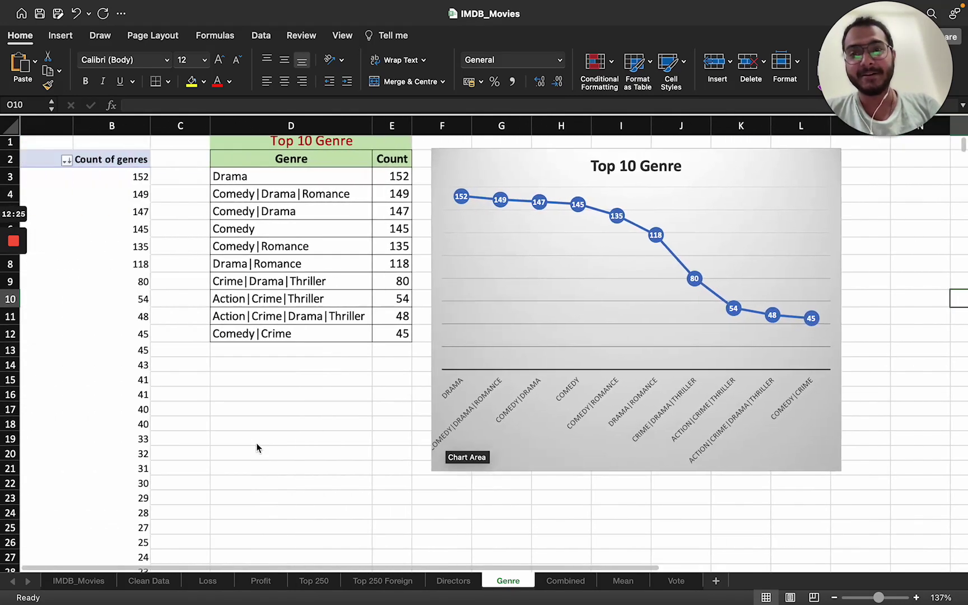
scroll(257, 443, right, 12)
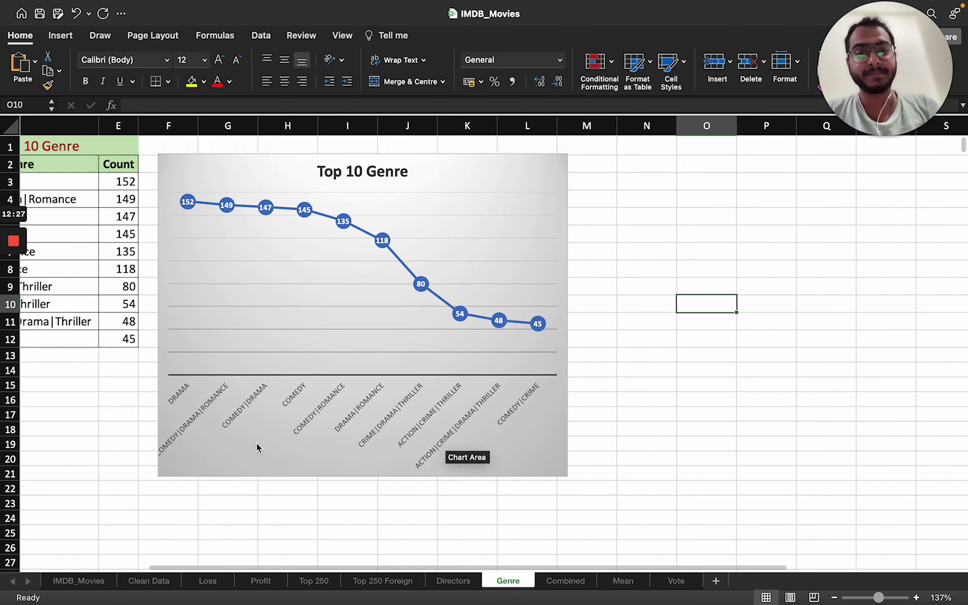
scroll(435, 420, left, 12)
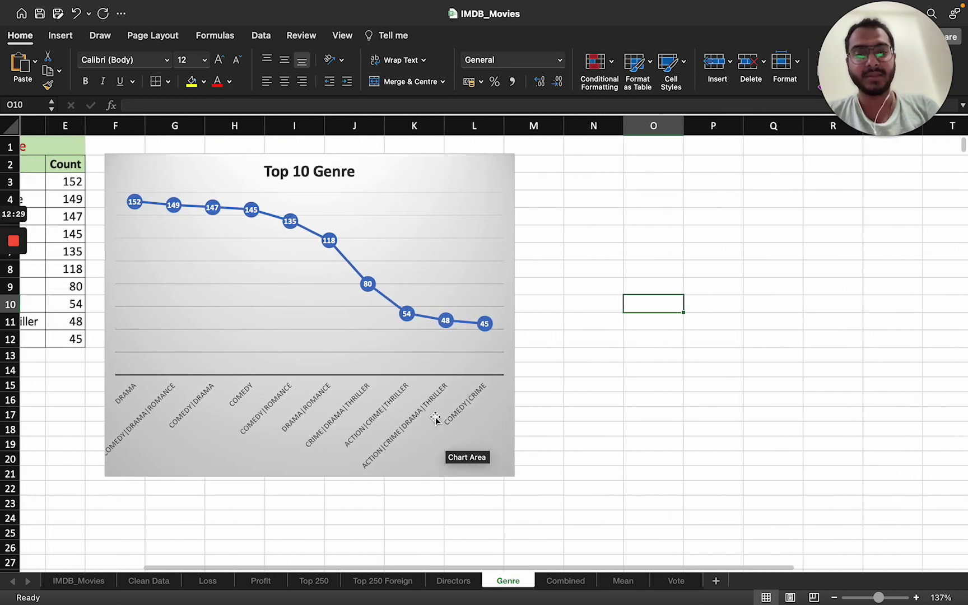
scroll(435, 420, right, 6)
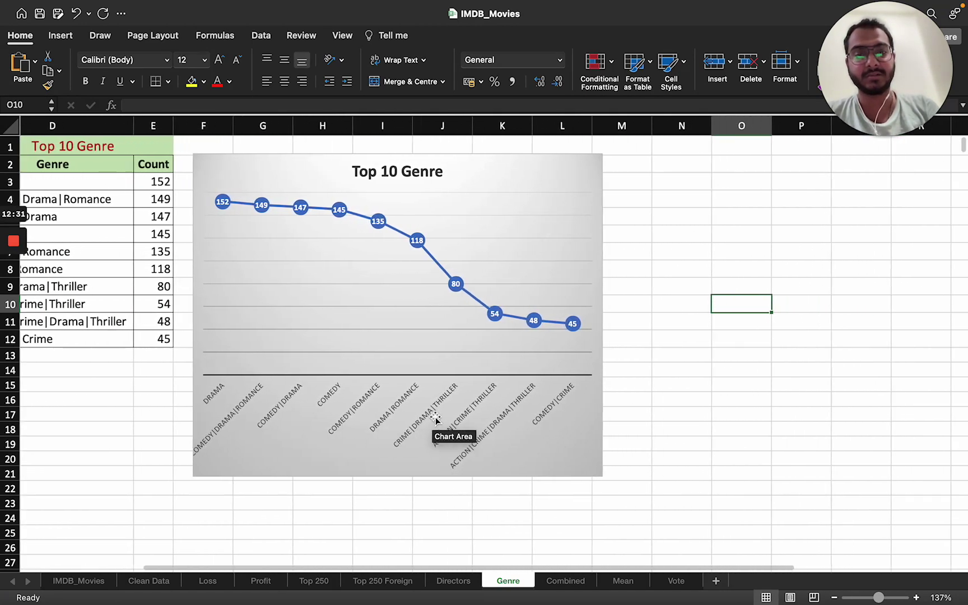
scroll(435, 419, down, 1)
scroll(550, 535, up, 2)
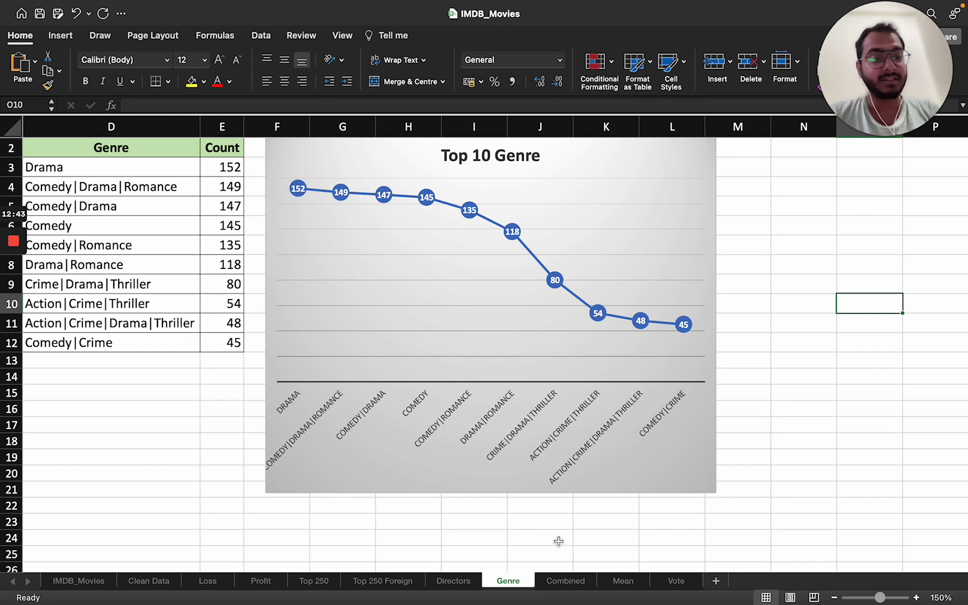
- Open the Combined sheet and inspect the movie titles listed under Meryl_Streep, Leo_Caprio and Brad_Pitt beside the review data
click(566, 581)
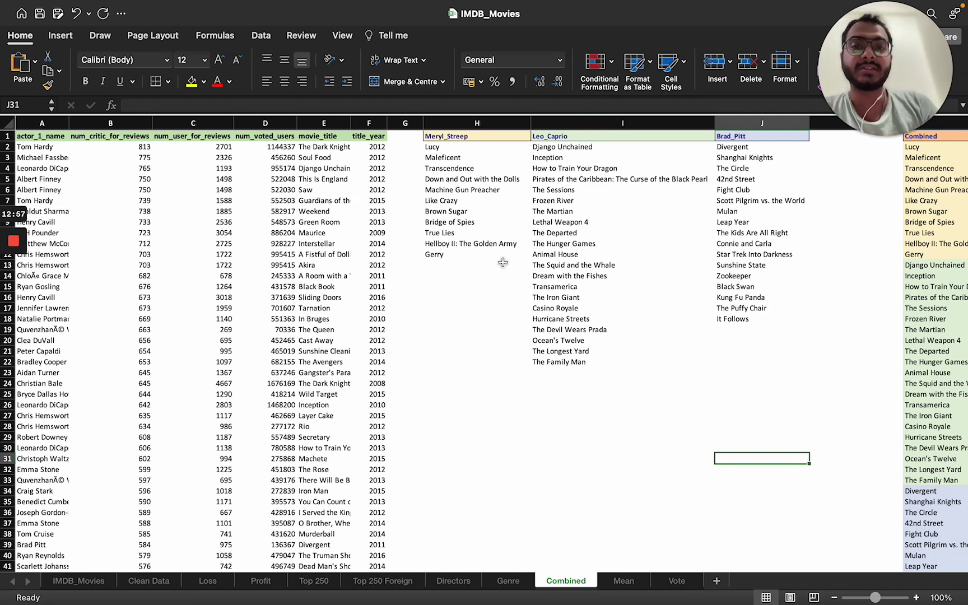
scroll(503, 262, right, 2)
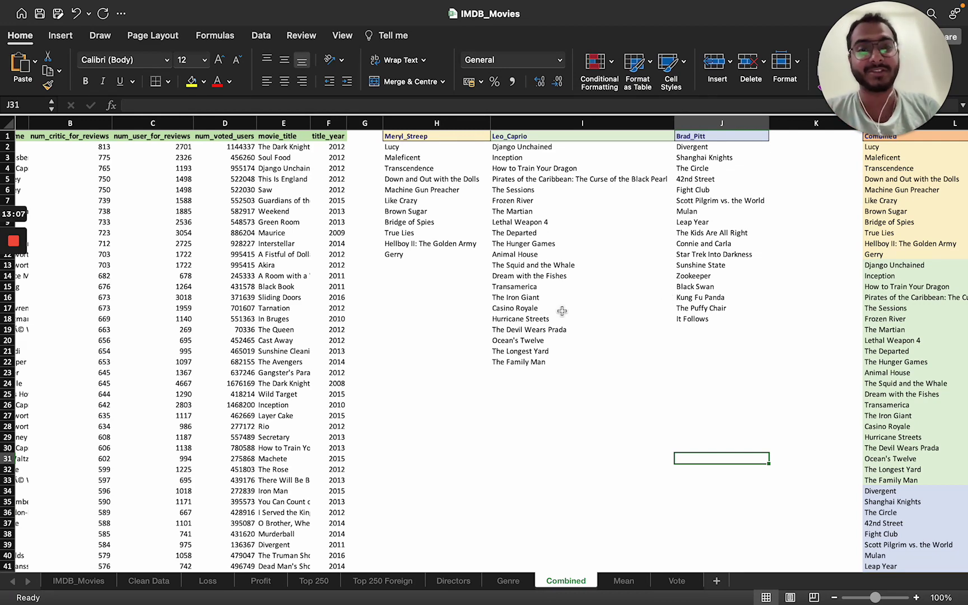
click(635, 293)
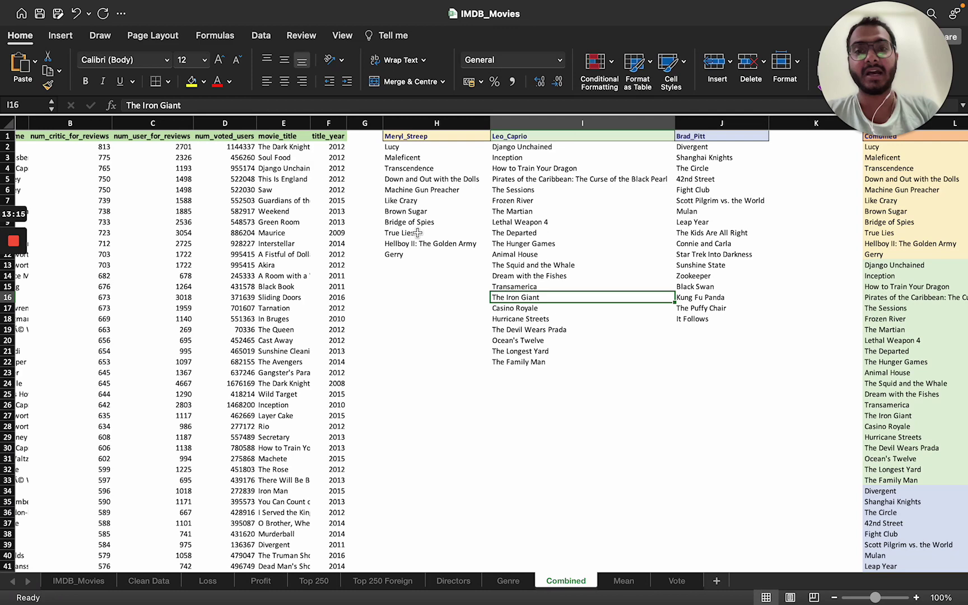
scroll(418, 233, left, 3)
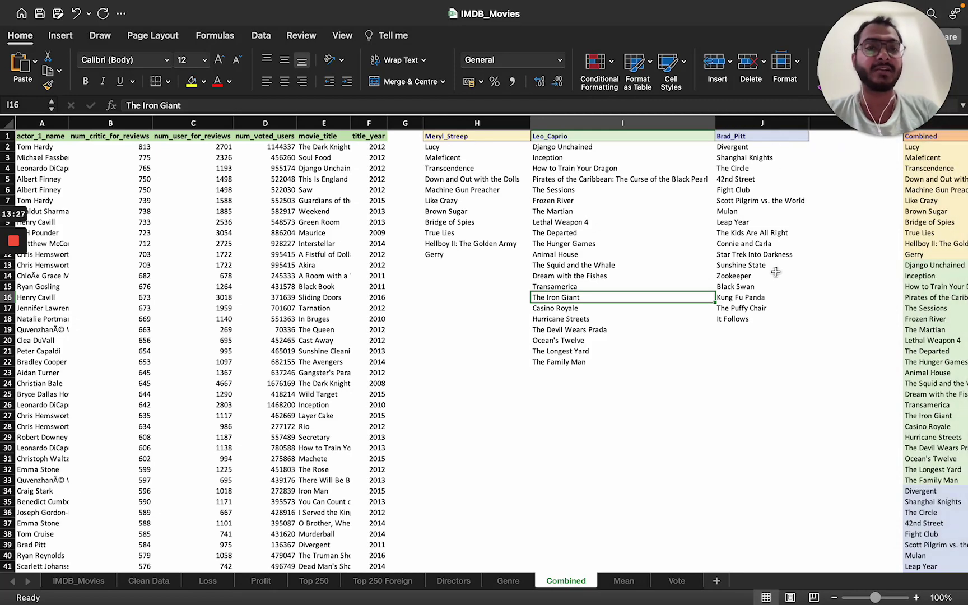
click(490, 192)
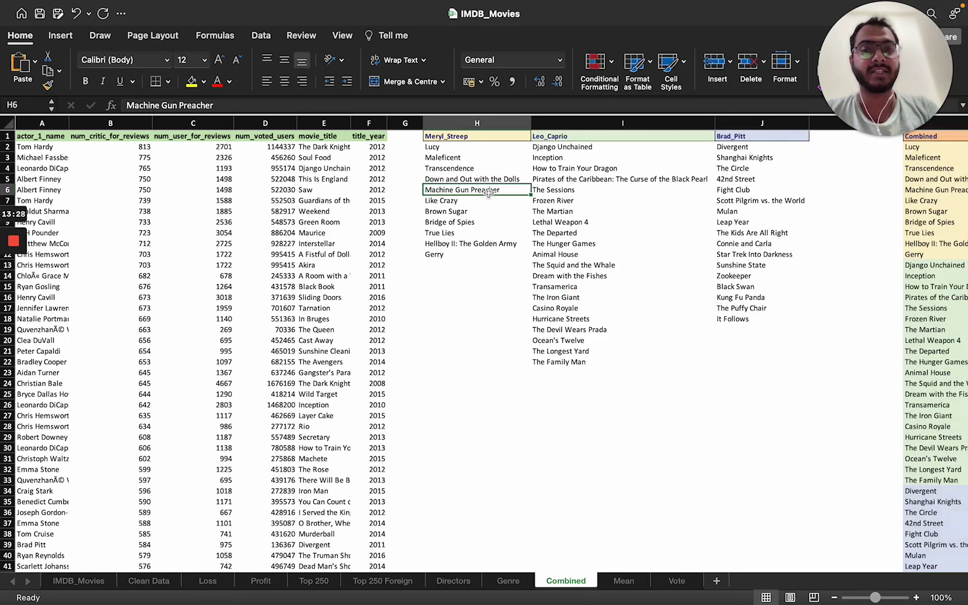
click(757, 256)
- Review the Combined and Group By columns, which merge the three actors' movies, down to the end and back to the start
scroll(662, 370, right, 10)
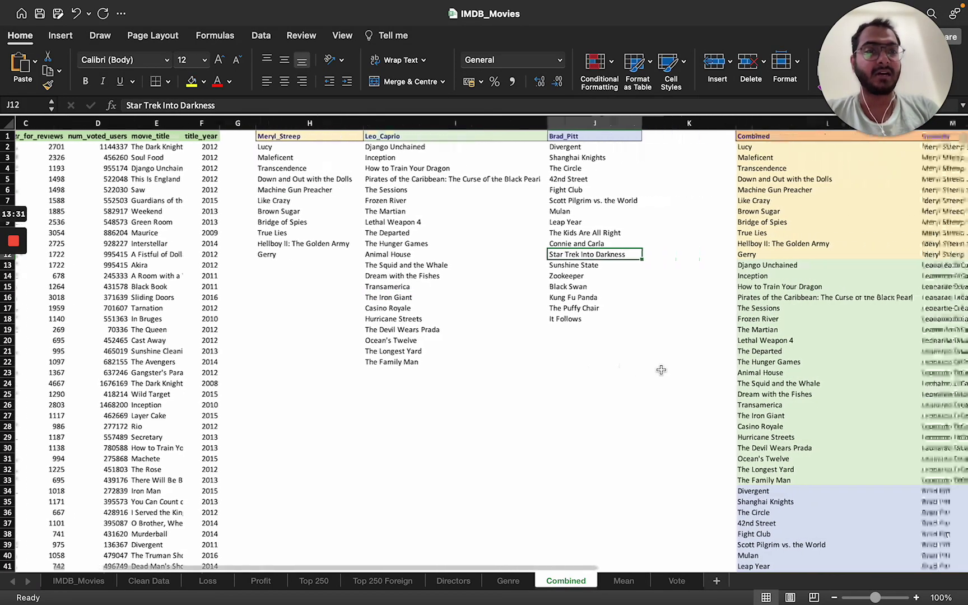
scroll(661, 369, right, 4)
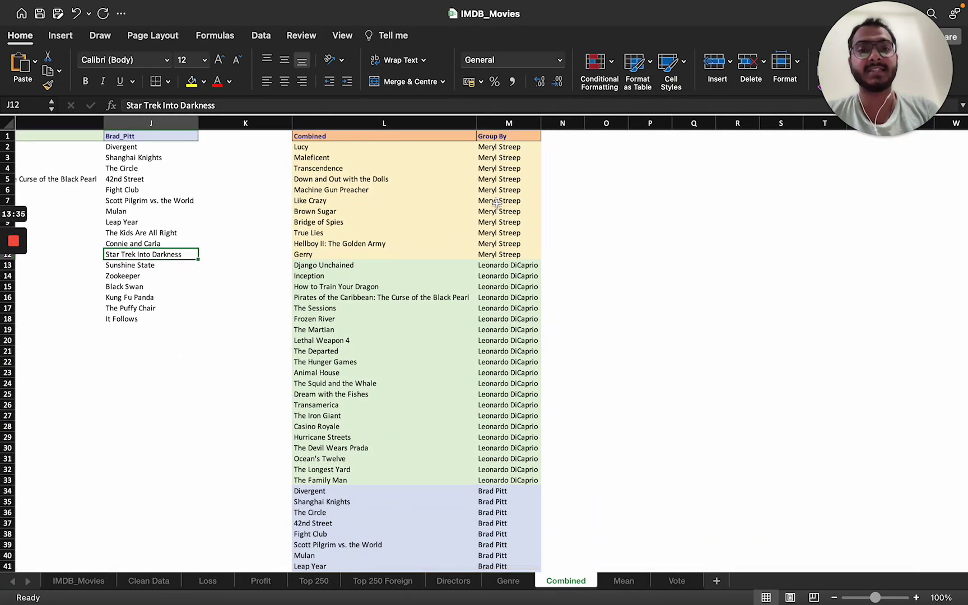
scroll(497, 223, right, 2)
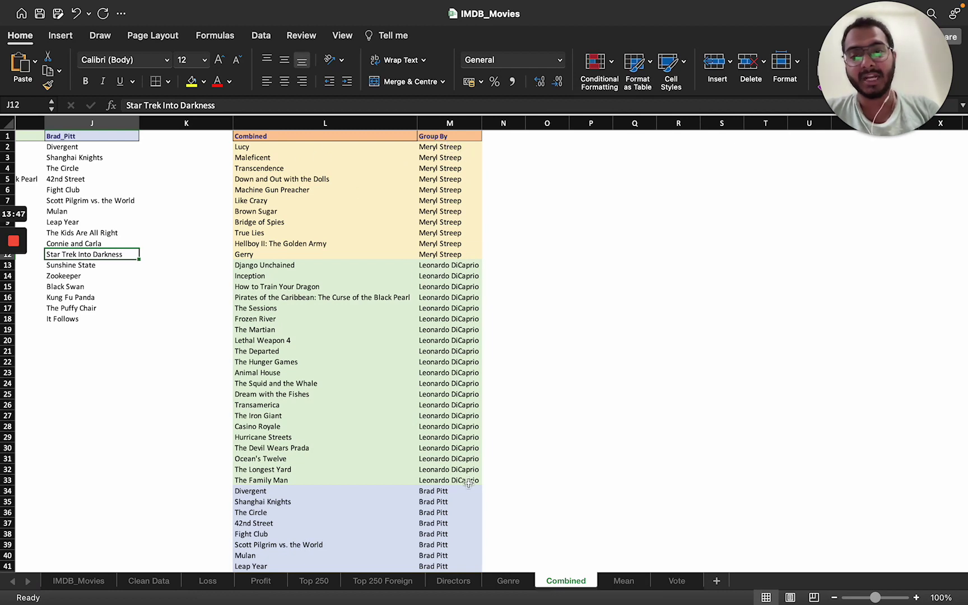
scroll(377, 311, down, 5)
scroll(379, 309, up, 5)
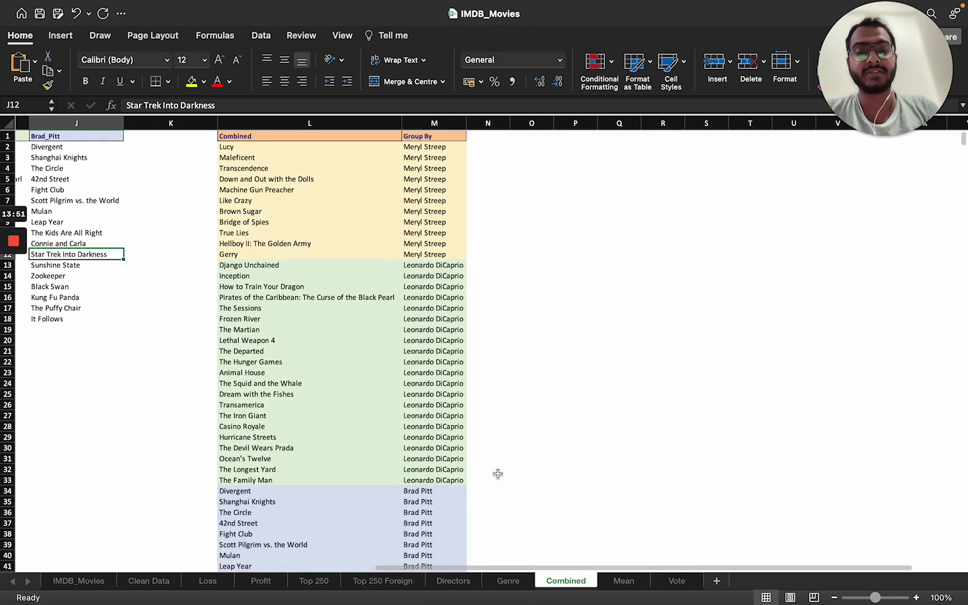
click(498, 473)
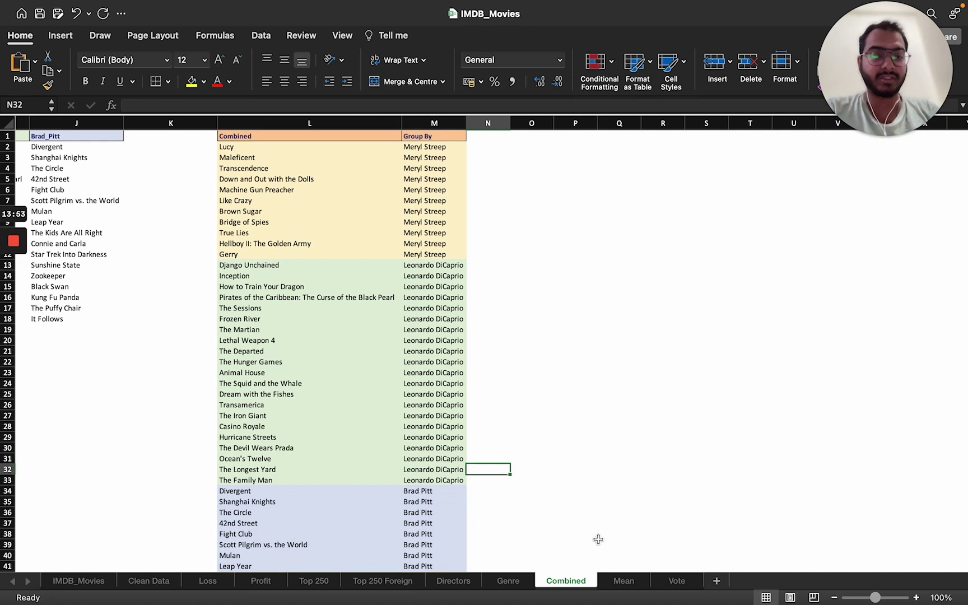
- Open the Mean sheet and examine the user and critic review tables and their two pie charts up close
click(620, 582)
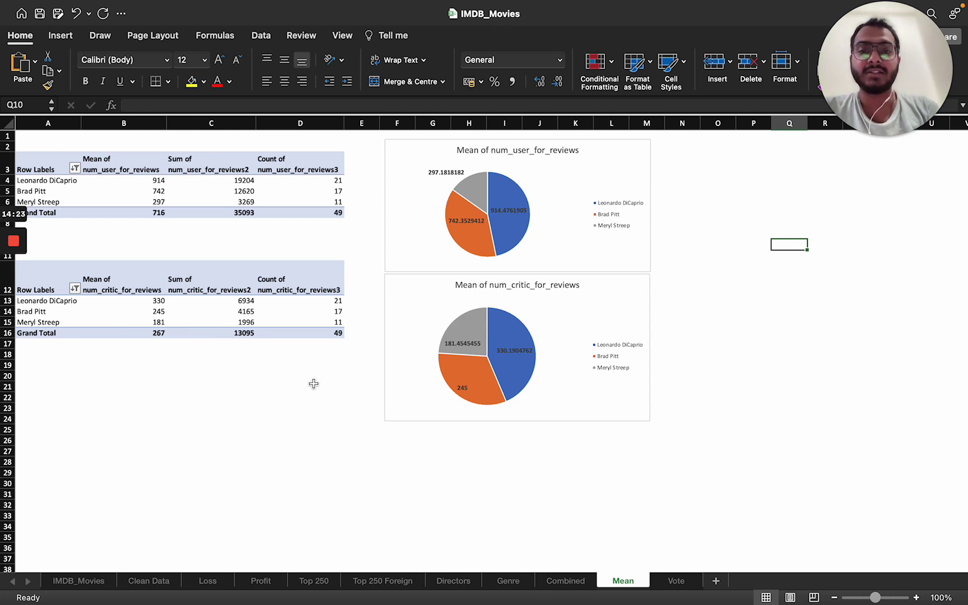
click(607, 179)
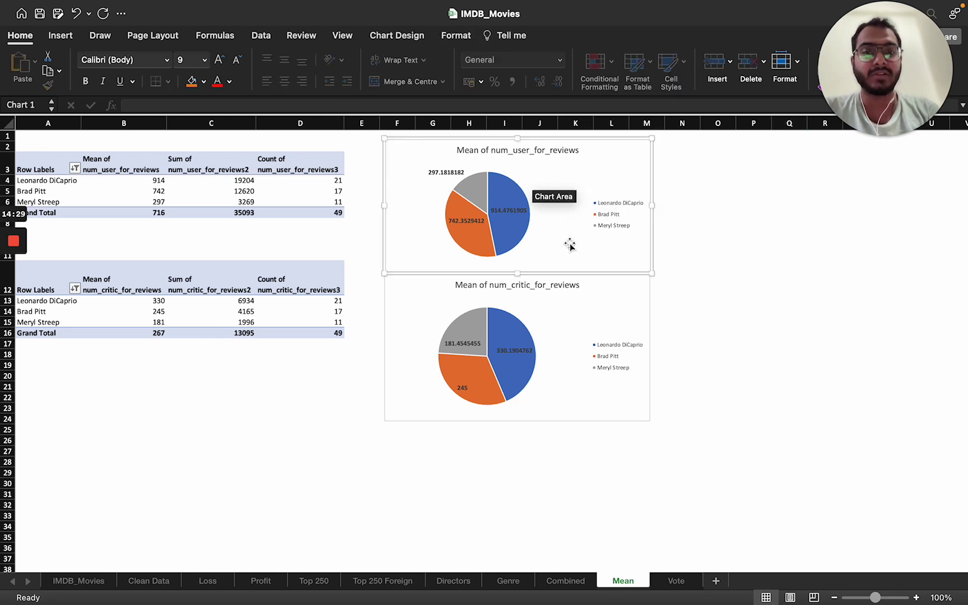
scroll(570, 246, up, 10)
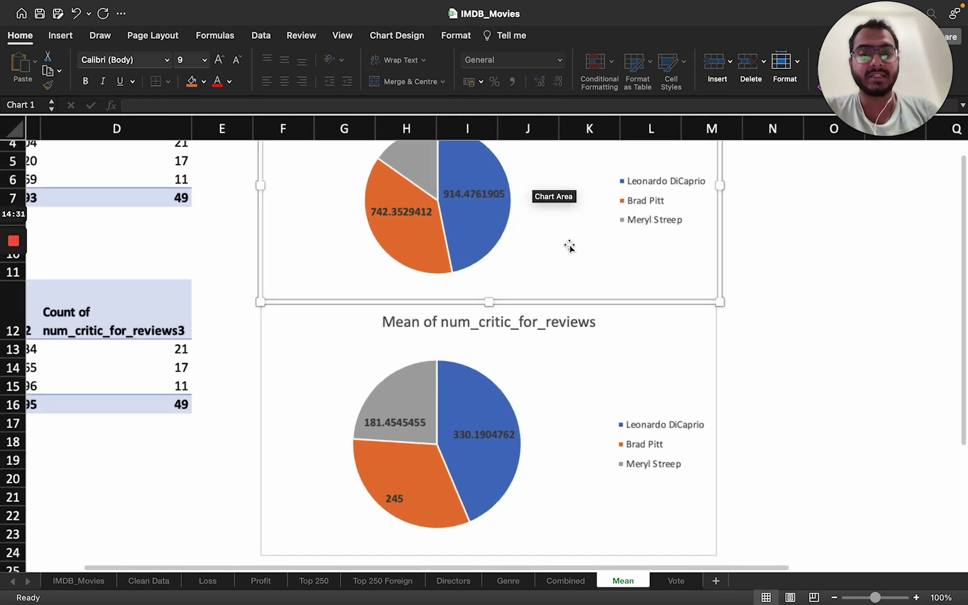
scroll(569, 245, left, 5)
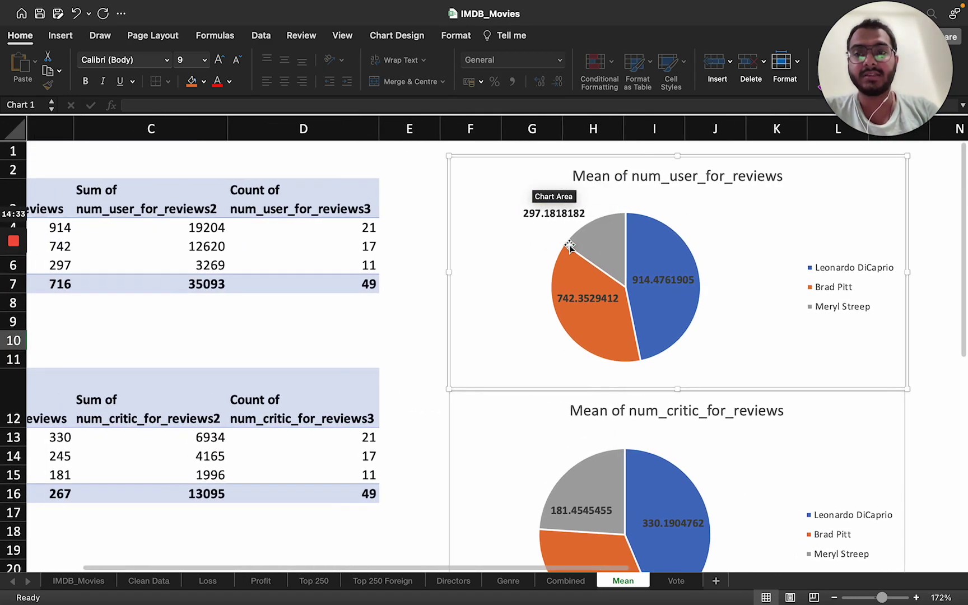
scroll(570, 246, right, 10)
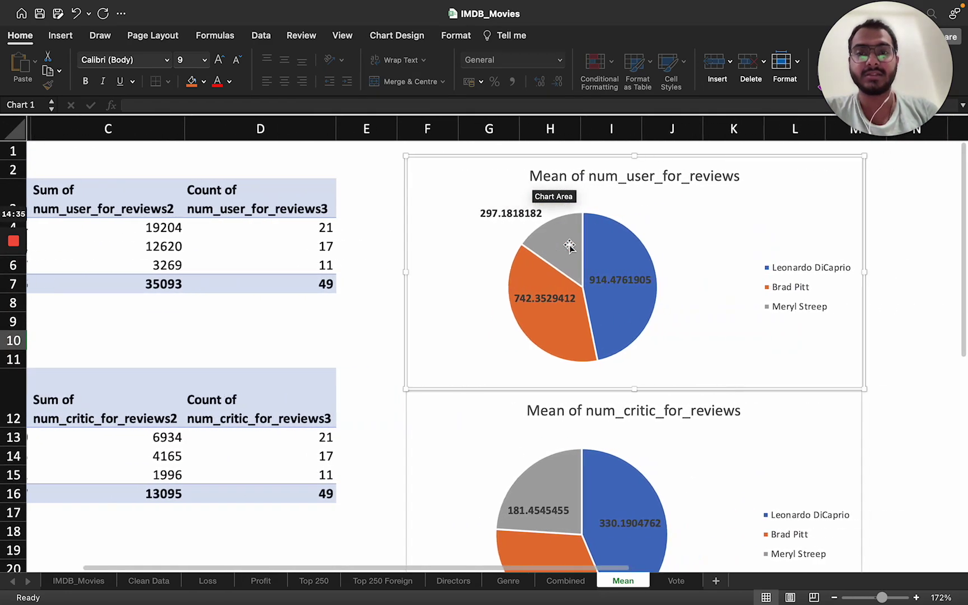
scroll(570, 245, up, 5)
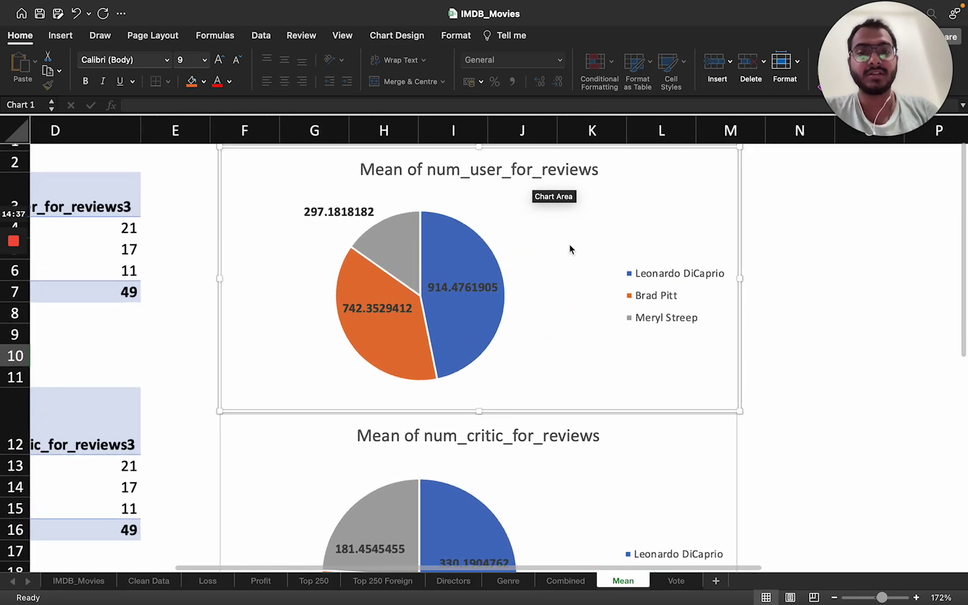
- Separate the two pie charts by moving the num_critic_for_reviews chart down to about row 17 and the num_user_for_reviews chart to about row 3
drag(670, 372, 648, 360)
click(618, 476)
drag(618, 476, 616, 541)
drag(538, 538, 532, 583)
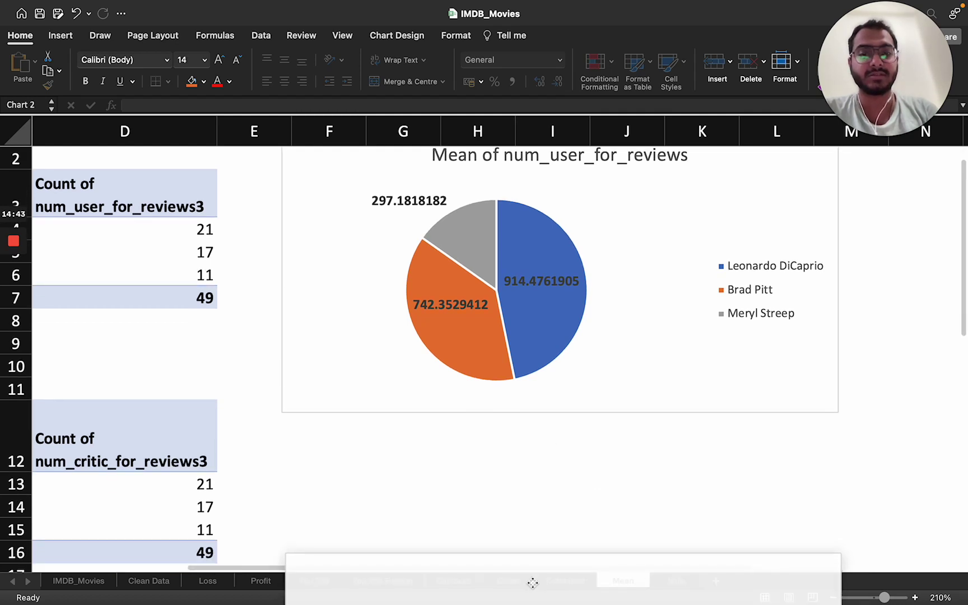
scroll(594, 453, up, 1)
click(792, 178)
drag(773, 158, 761, 194)
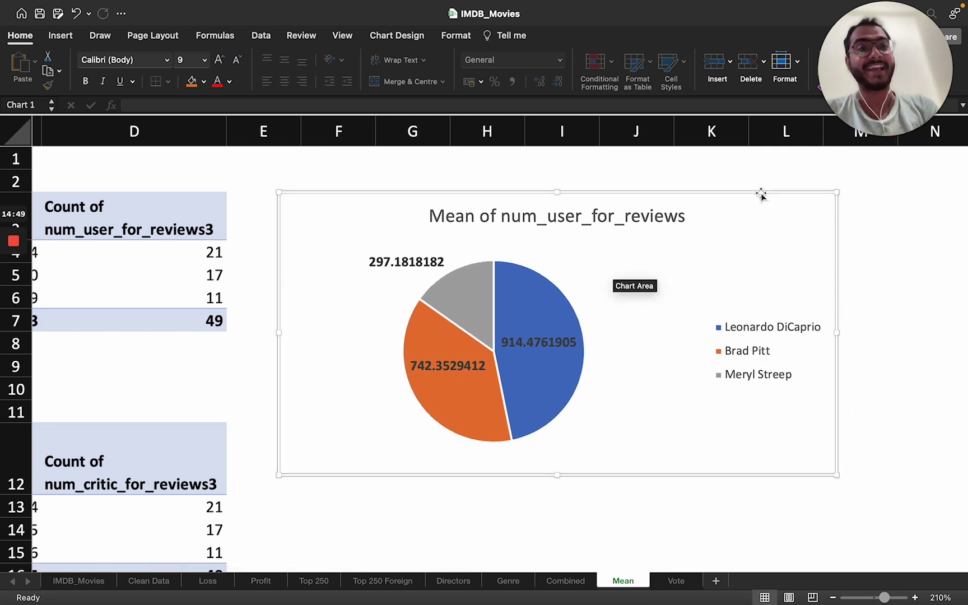
- Inspect the data labels and slices of the num_user_for_reviews pie chart
click(539, 343)
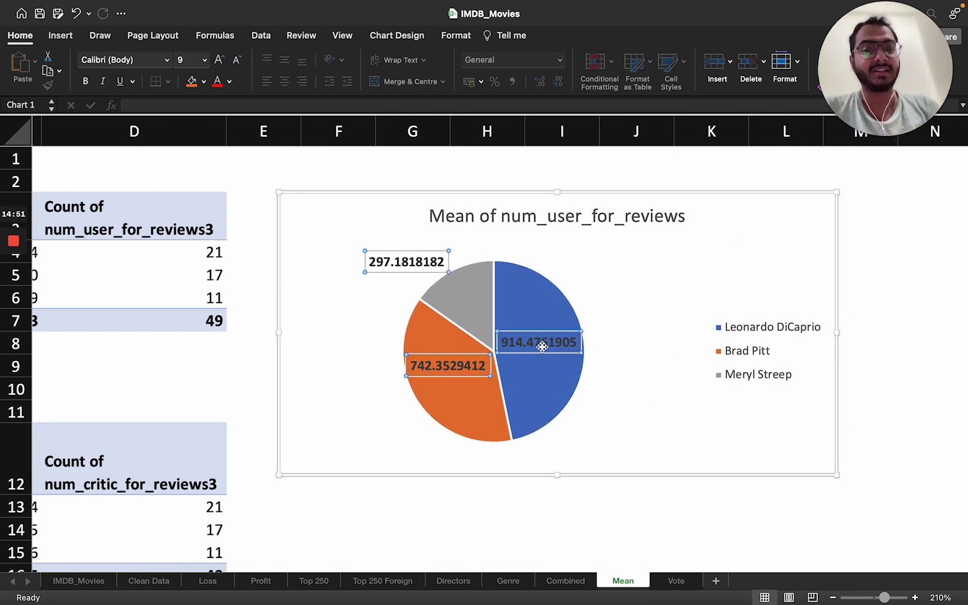
click(539, 302)
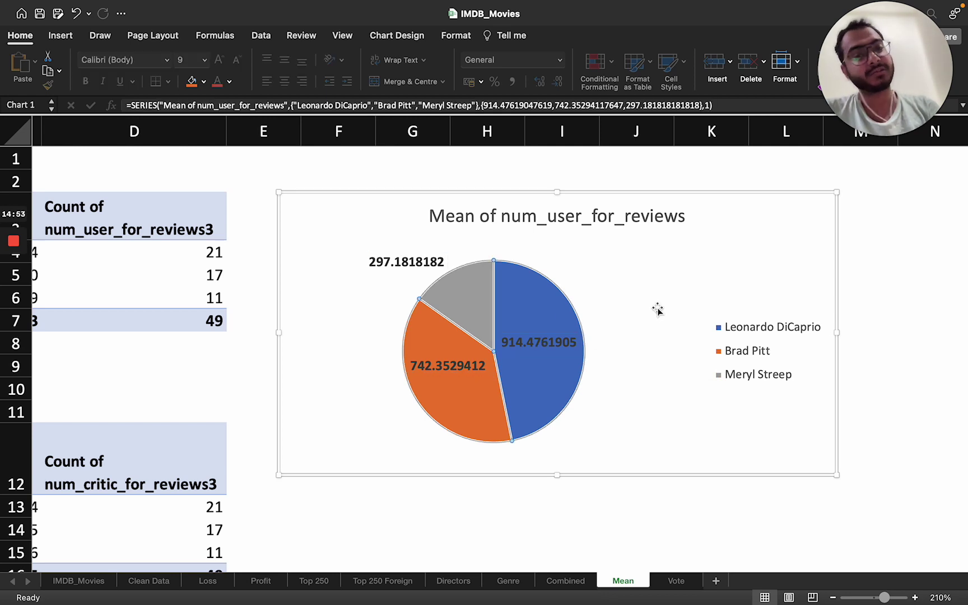
click(881, 336)
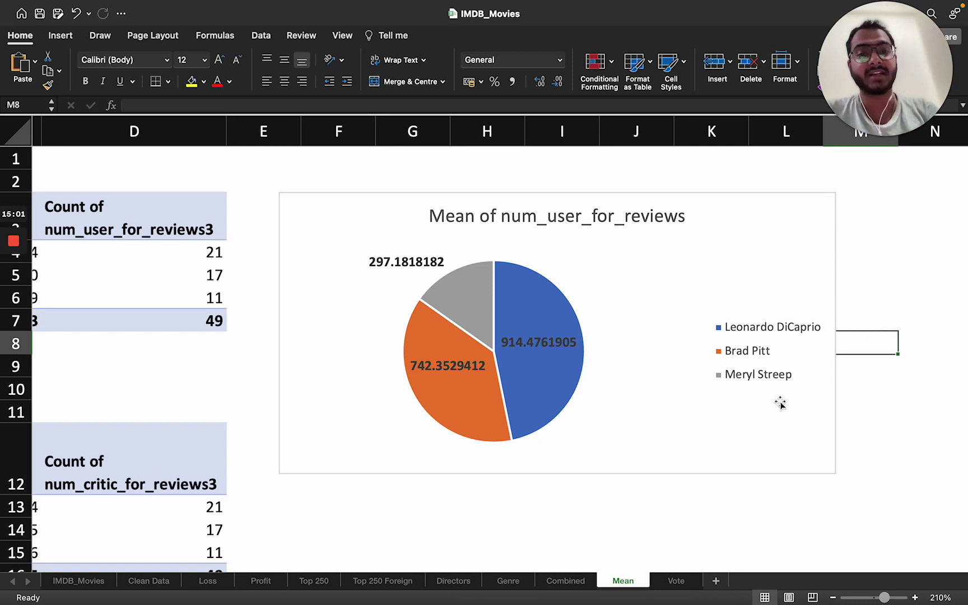
- Compare the mean user reviews and mean critic reviews of the three actors across both pie charts
scroll(608, 462, down, 10)
scroll(608, 462, up, 10)
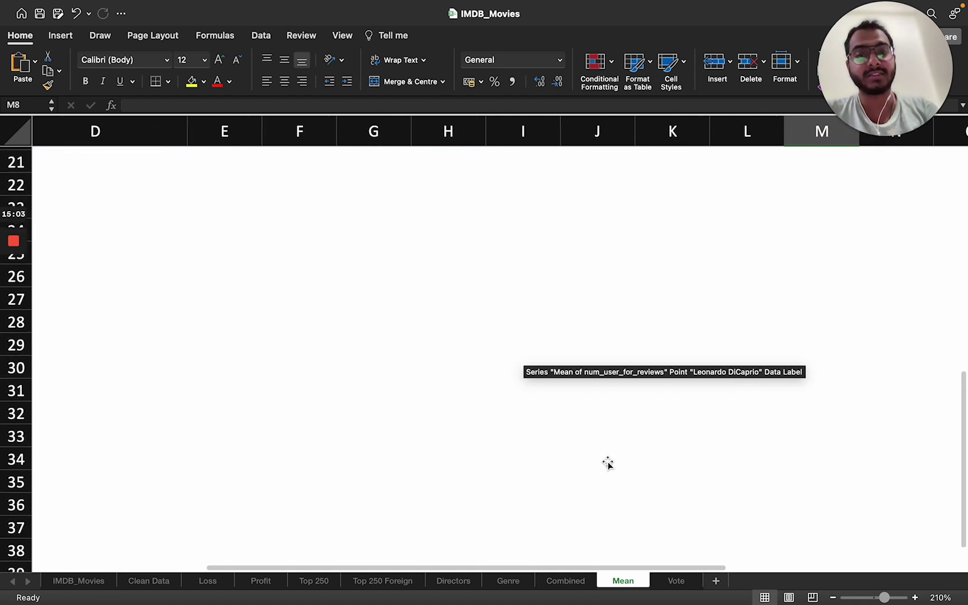
scroll(606, 467, down, 5)
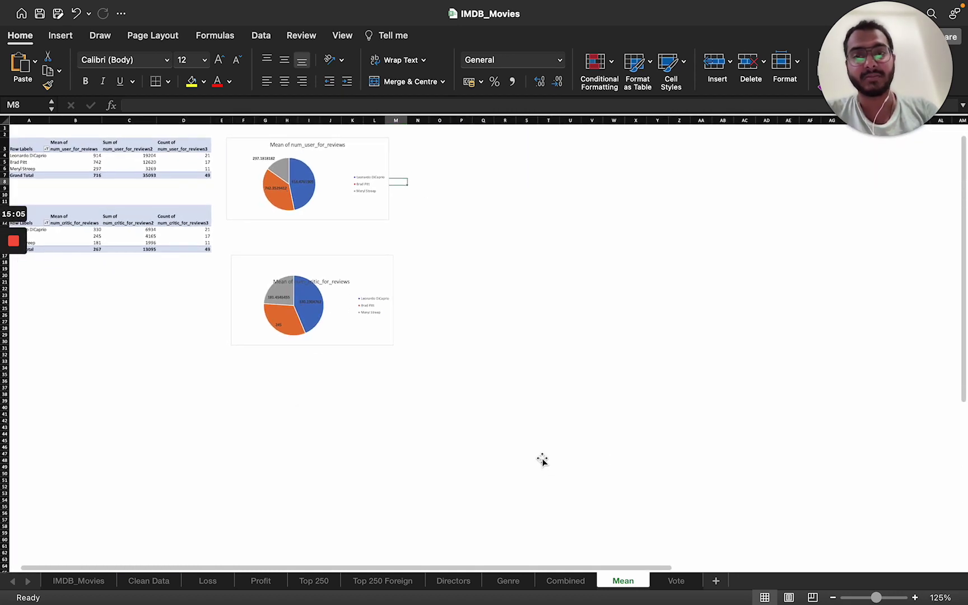
scroll(354, 342, down, 5)
scroll(353, 342, up, 5)
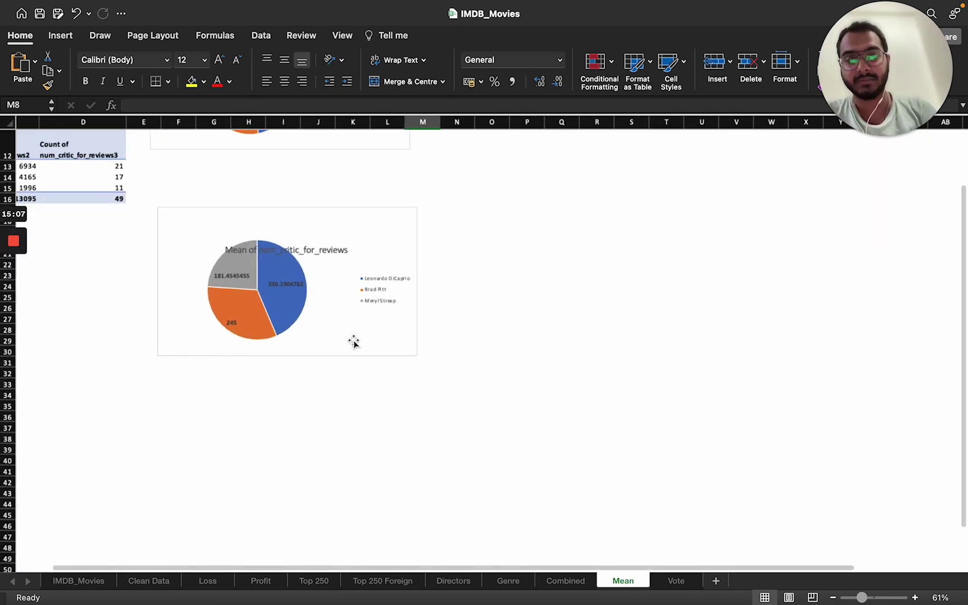
scroll(367, 283, up, 5)
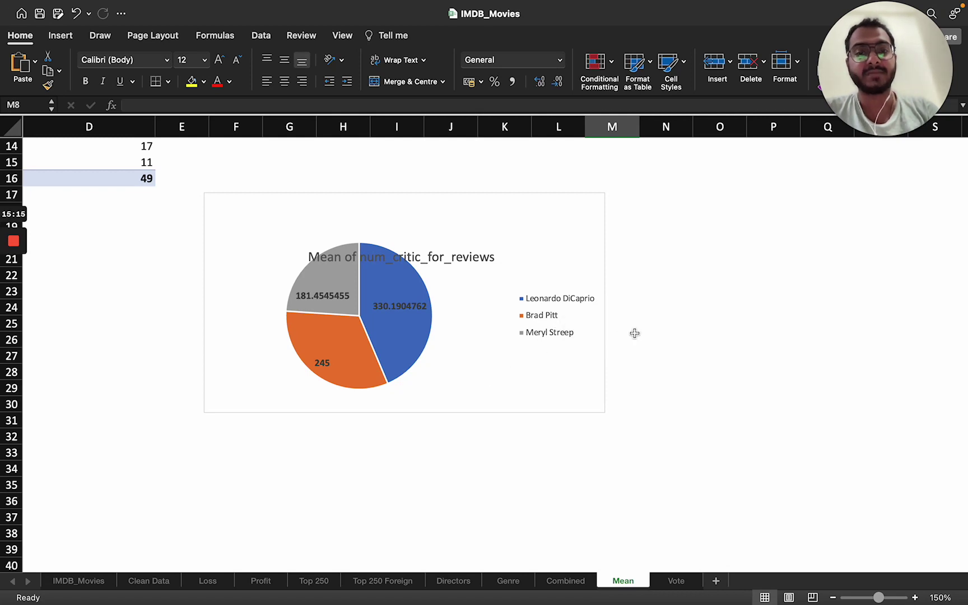
scroll(652, 263, up, 5)
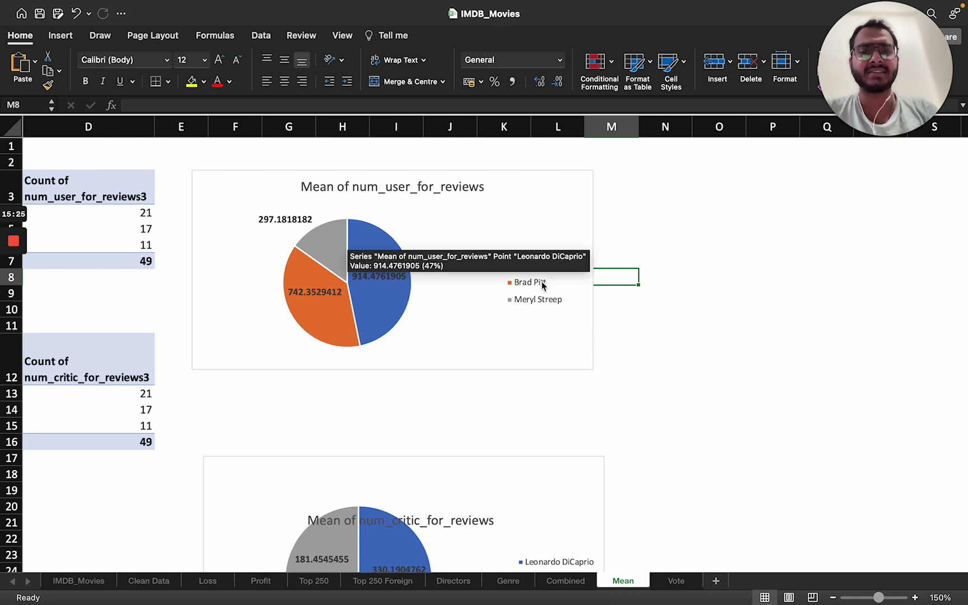
scroll(629, 423, down, 3)
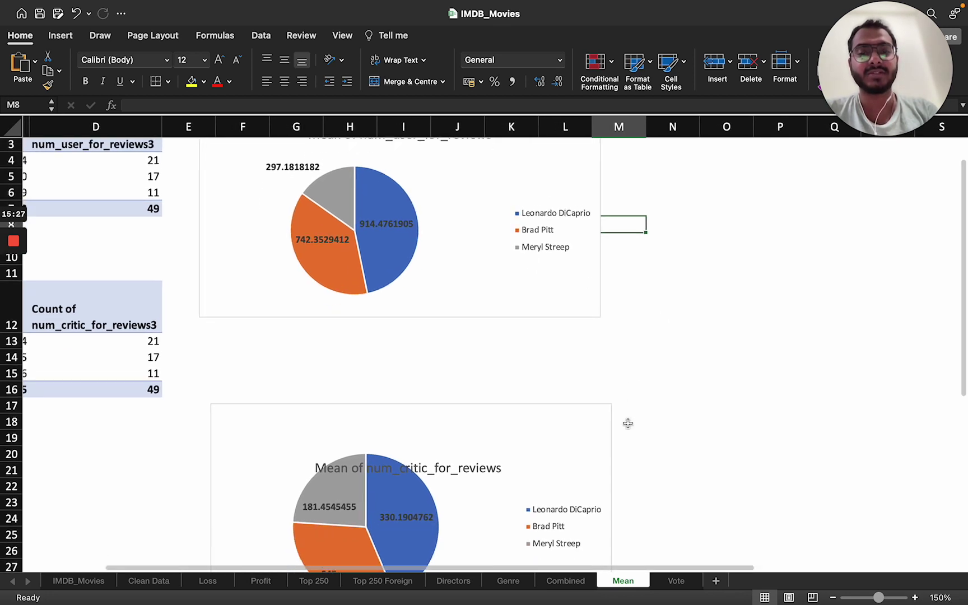
scroll(628, 423, down, 3)
scroll(628, 424, up, 5)
scroll(628, 423, down, 1)
scroll(629, 424, up, 1)
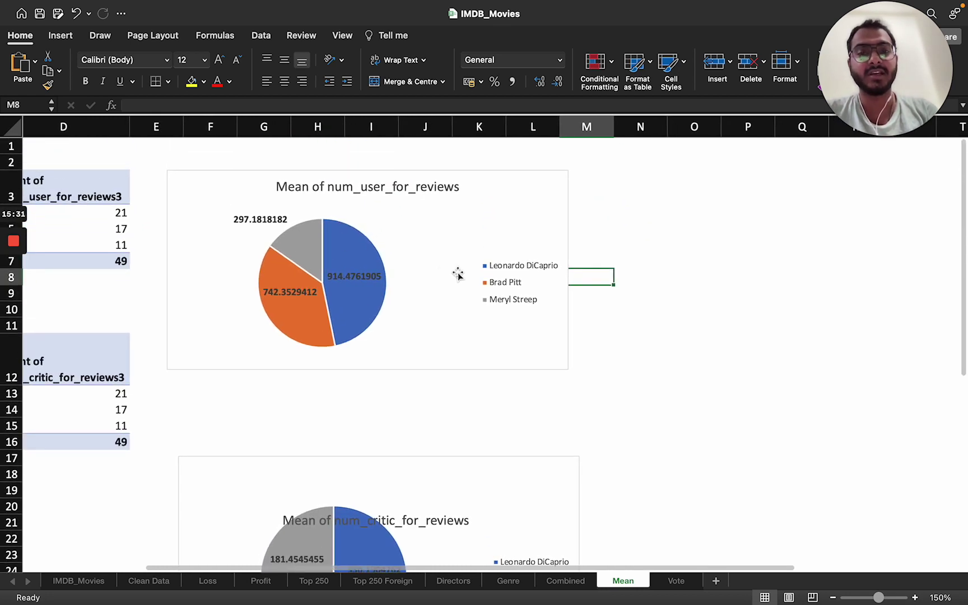
click(724, 292)
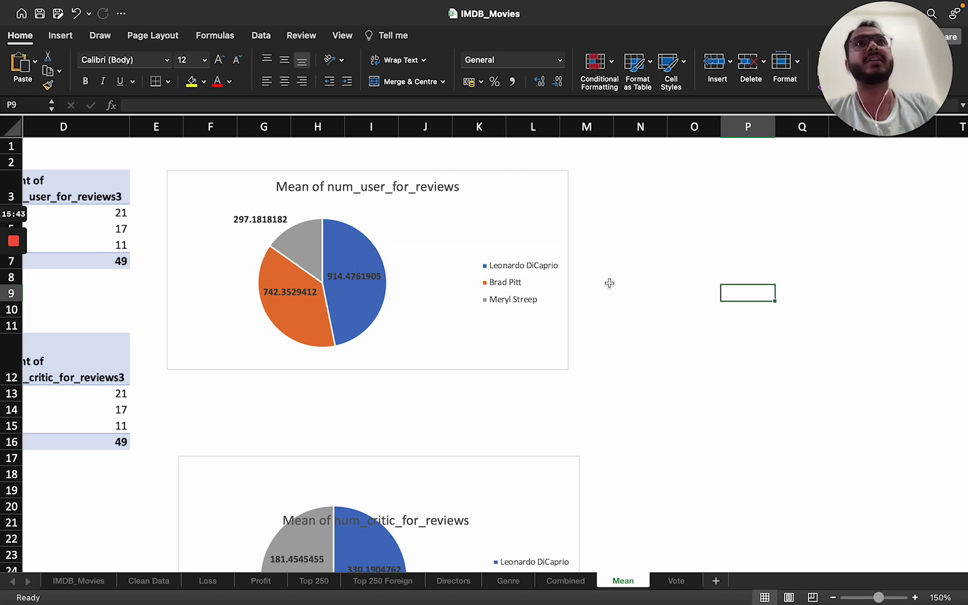
mouse_move(551, 278)
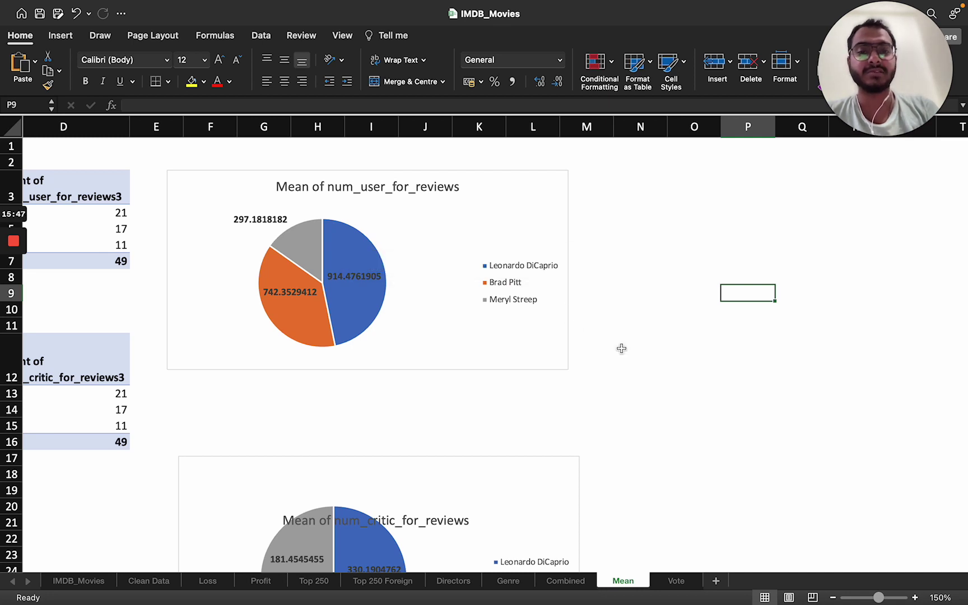
- Move the title of the num_critic_for_reviews chart up so that it sits clear above the pie
scroll(621, 349, down, 5)
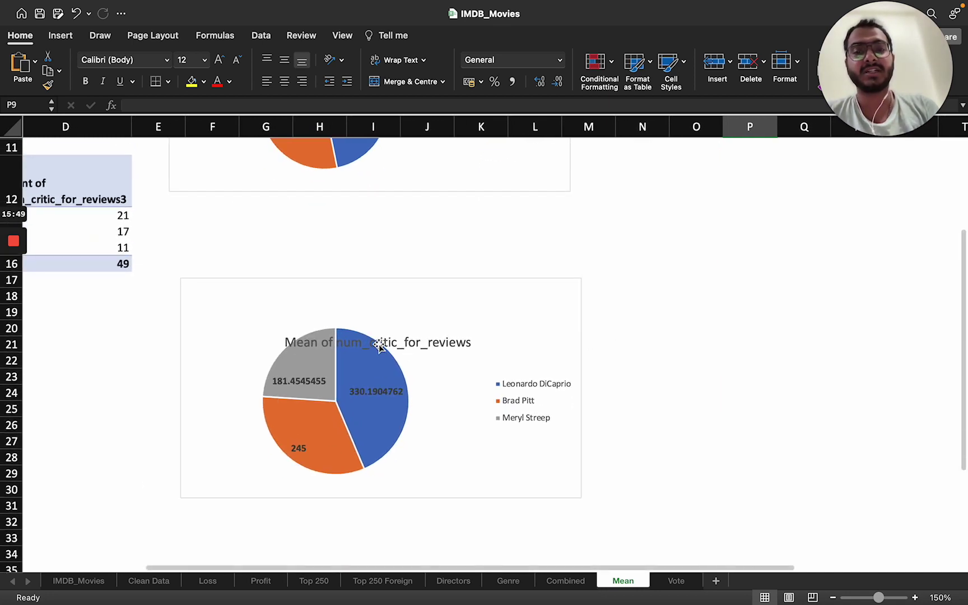
click(380, 346)
drag(388, 332, 387, 301)
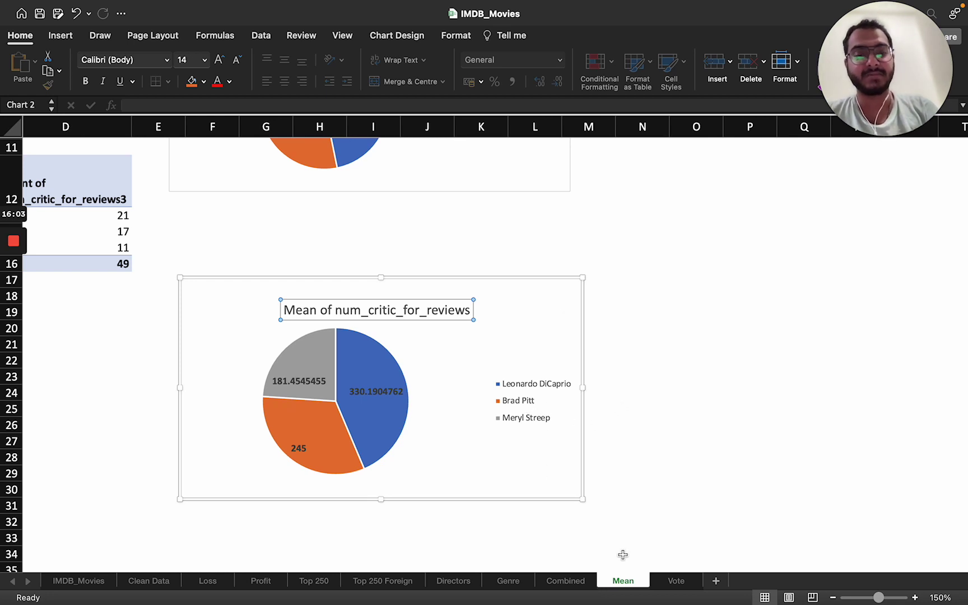
- Open the Vote sheet and inspect the pivot table's year column and Sum of num_voted_users column
click(676, 581)
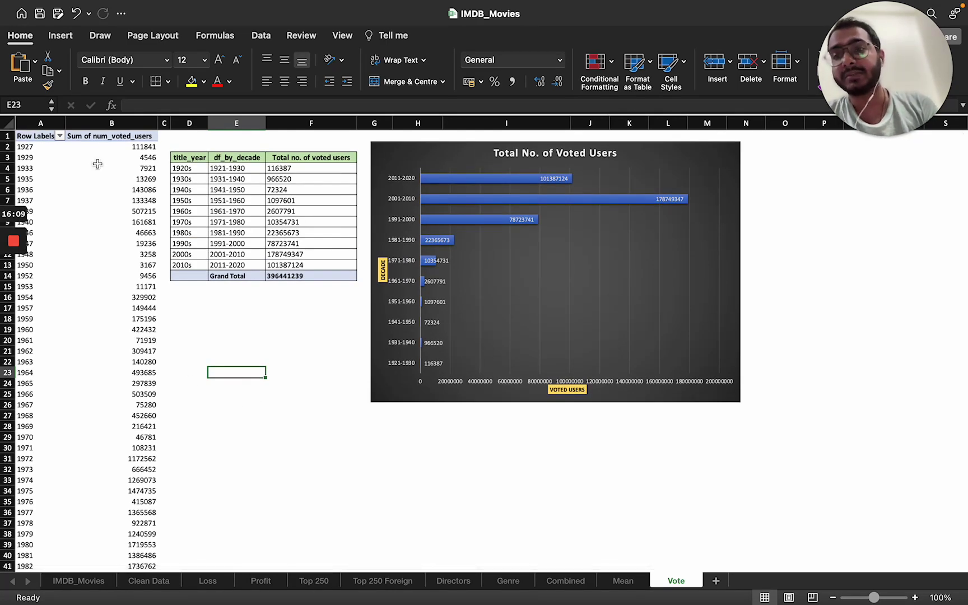
click(41, 124)
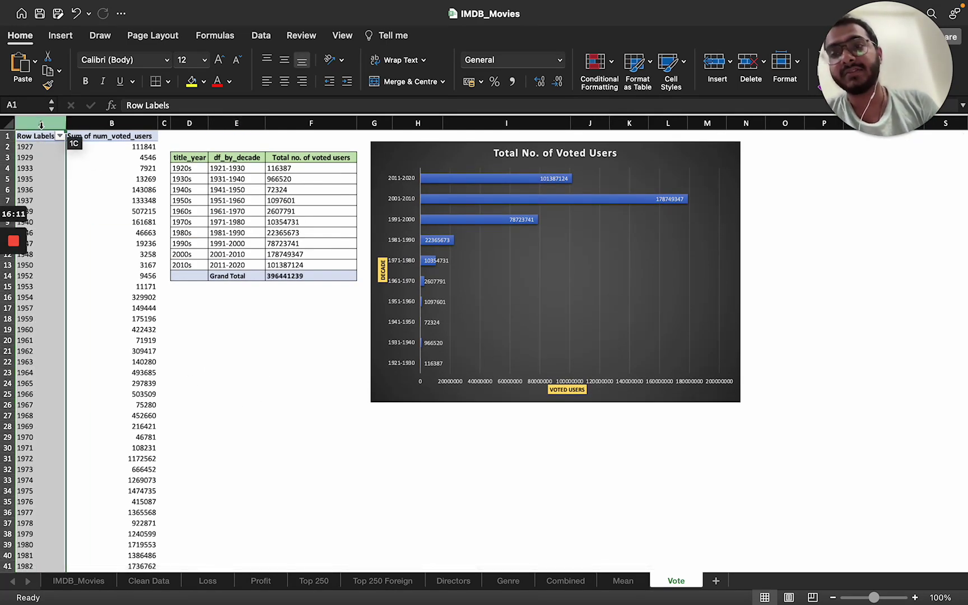
shift+click(122, 123)
click(121, 125)
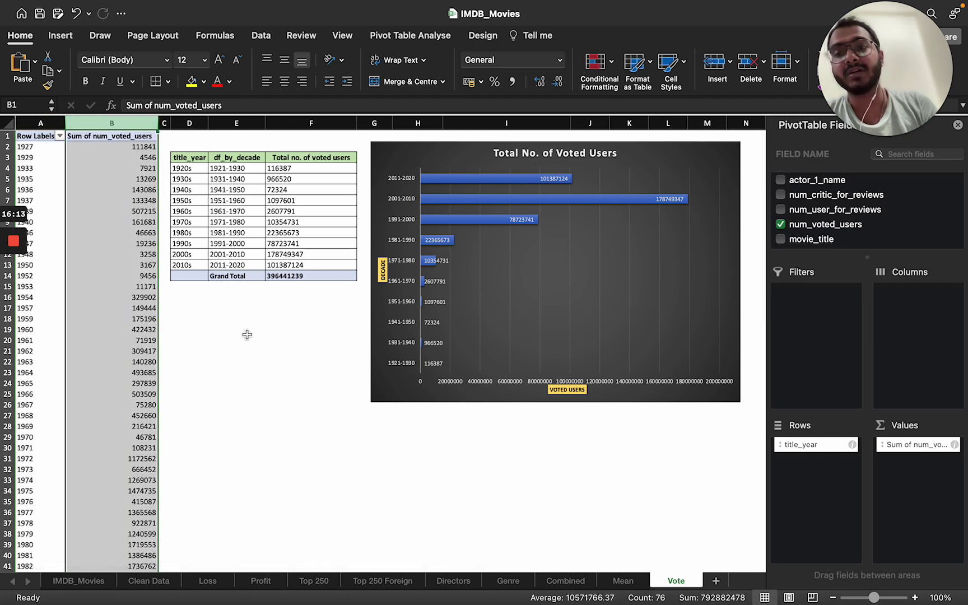
click(249, 331)
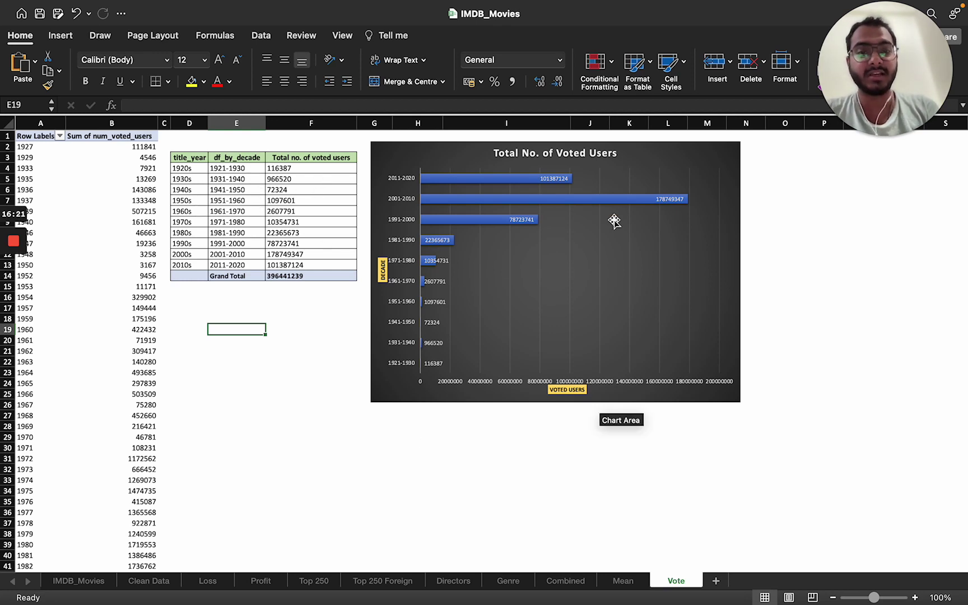
- Examine the Total No. of Voted Users bar chart up close, comparing it with the decade table beside it
scroll(616, 209, up, 5)
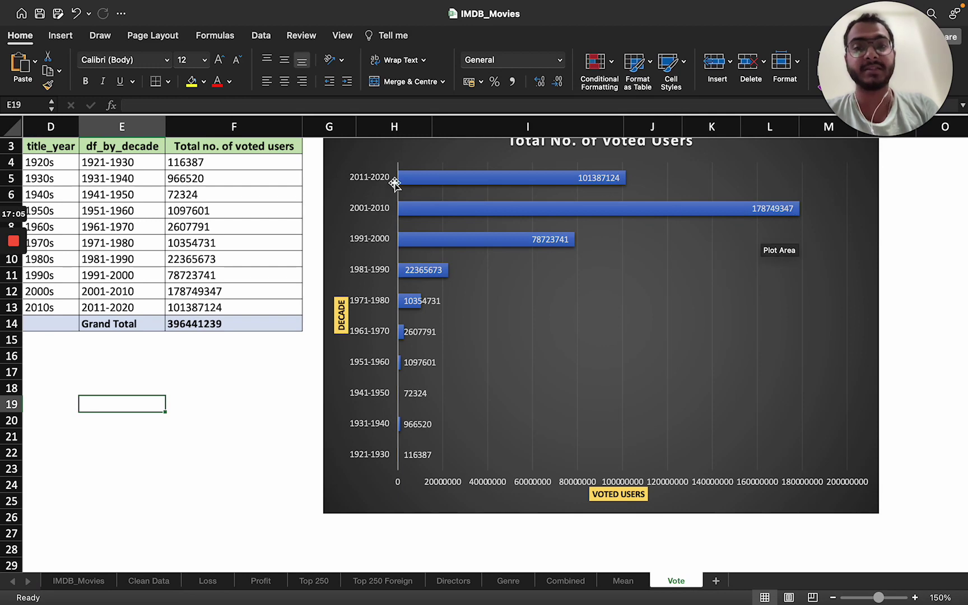
scroll(372, 200, up, 2)
scroll(372, 200, left, 1)
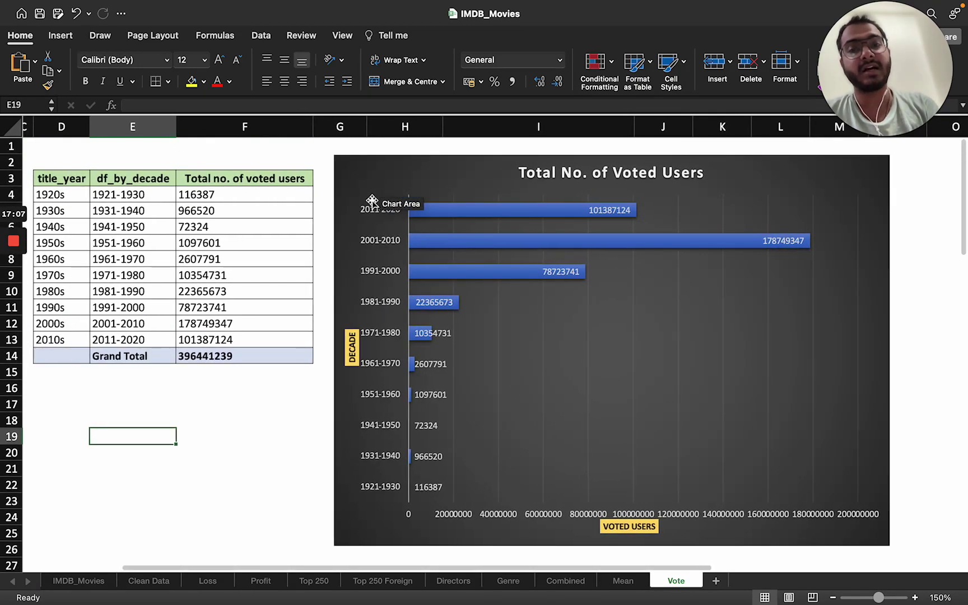
scroll(372, 200, right, 6)
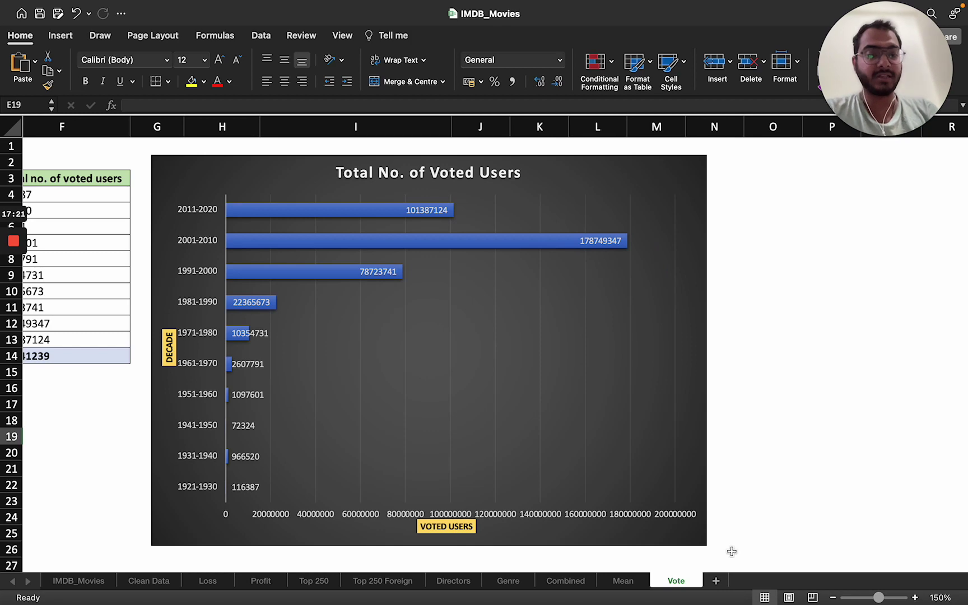
scroll(633, 439, left, 5)
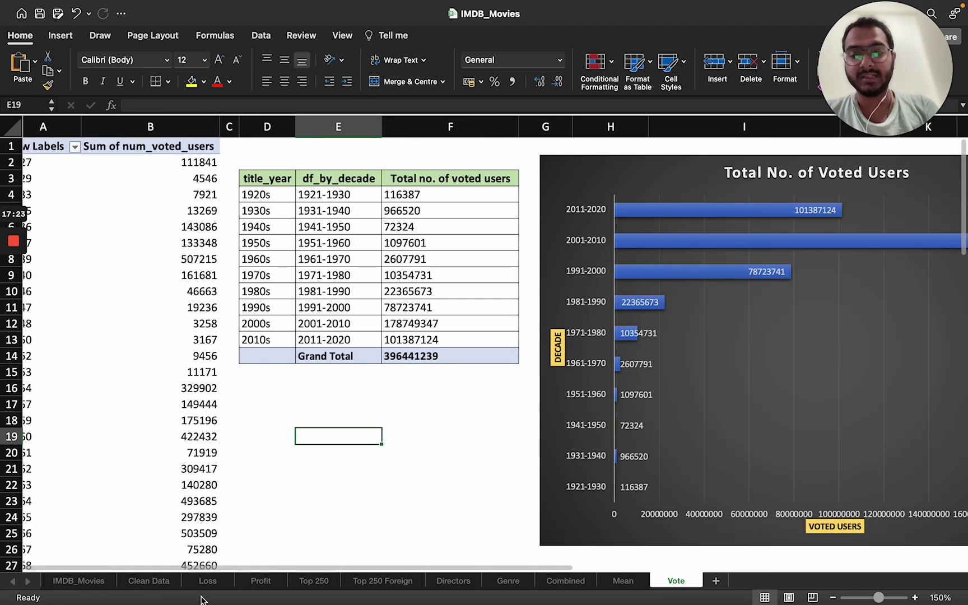
- Revisit the Profit sheet's scatter chart and the Directors sheet's Top 10 Directors chart
click(260, 581)
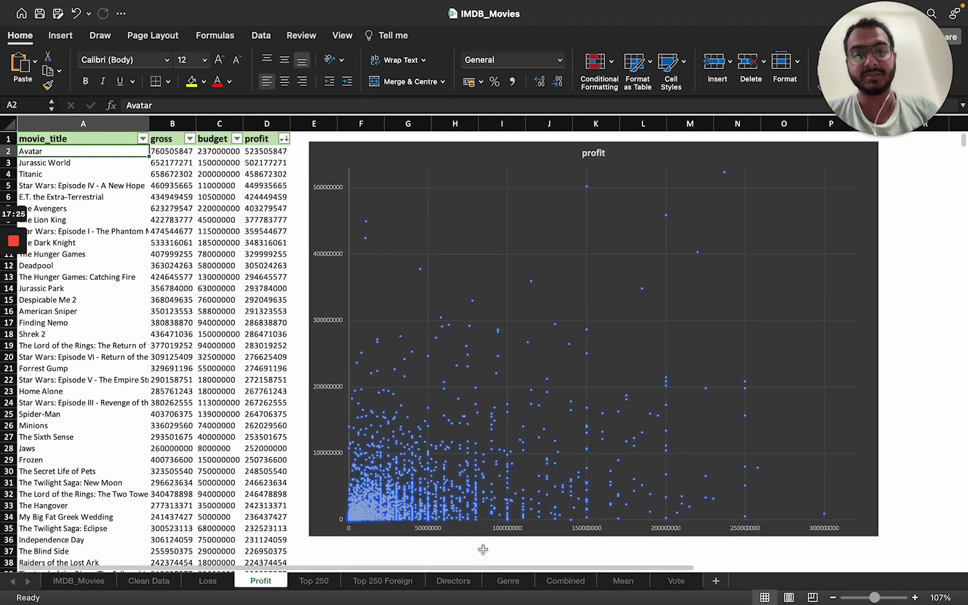
click(469, 582)
click(261, 582)
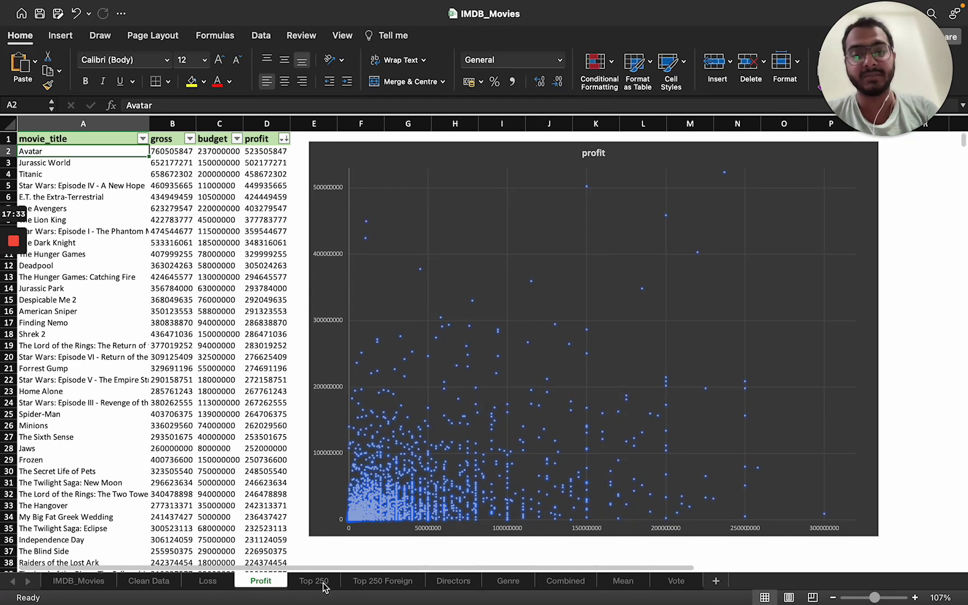
click(451, 582)
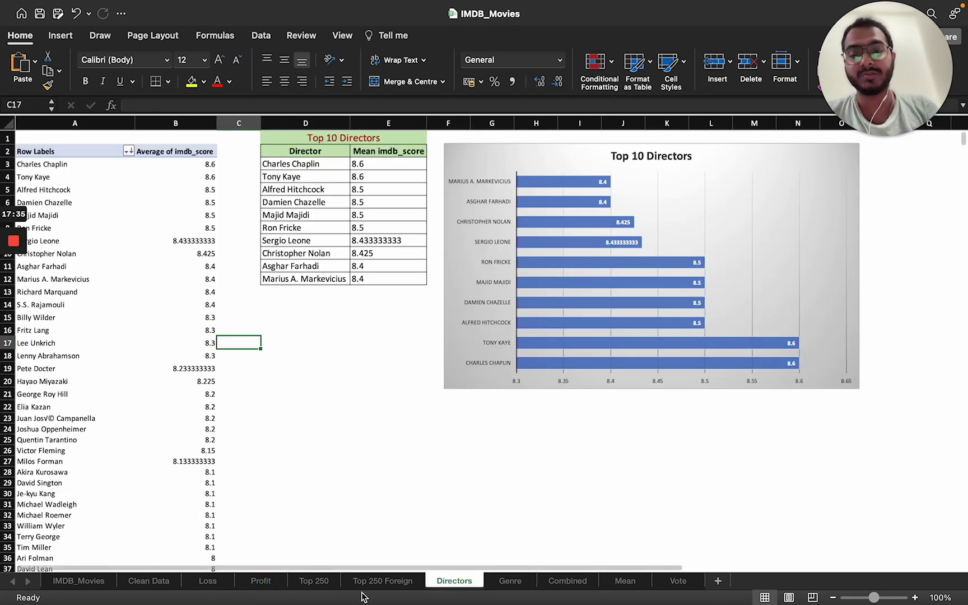
- Open the Top 250 Foreign sheet and review the top of the ranked foreign-language film list
click(371, 583)
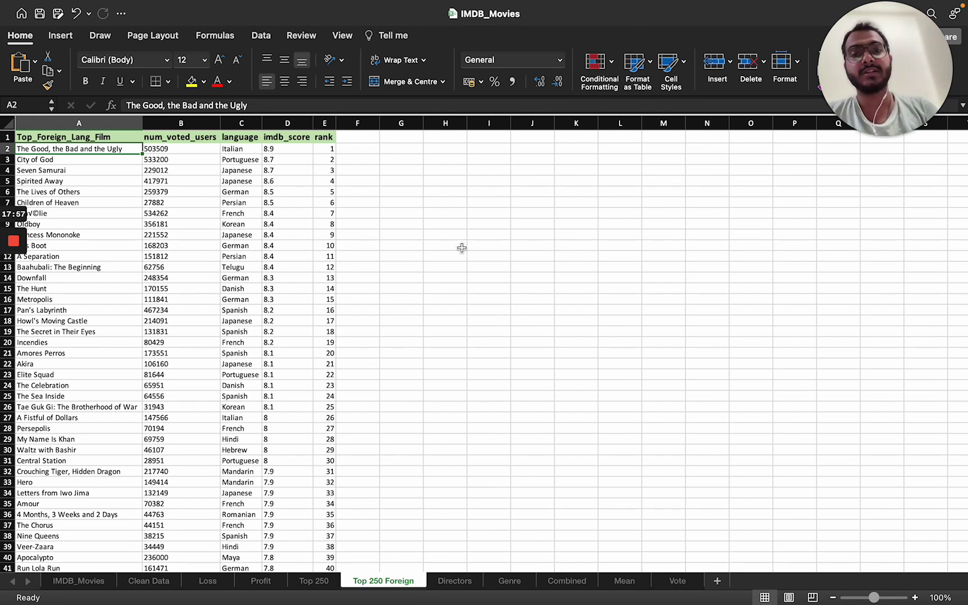
scroll(462, 247, down, 1)
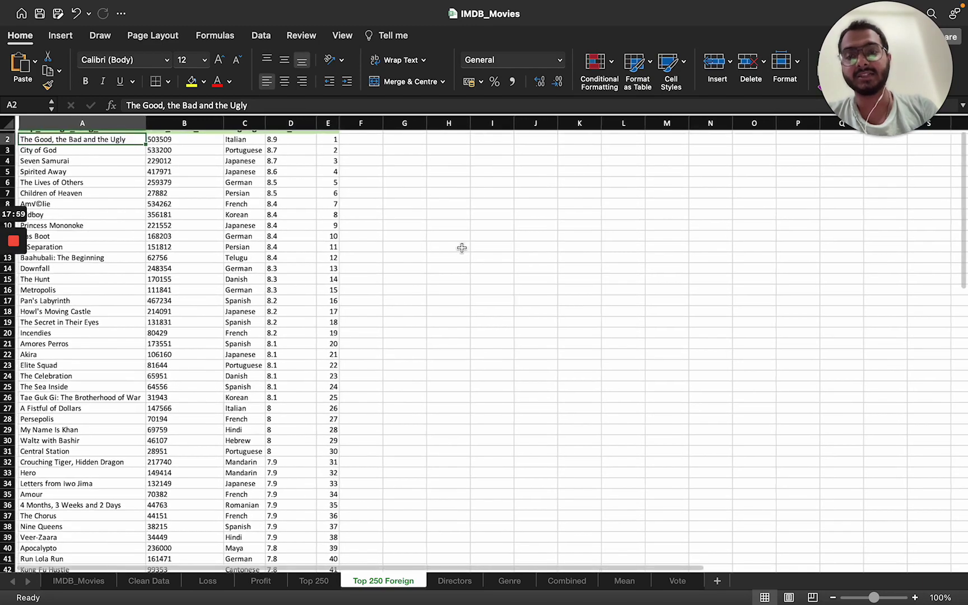
scroll(462, 248, up, 2)
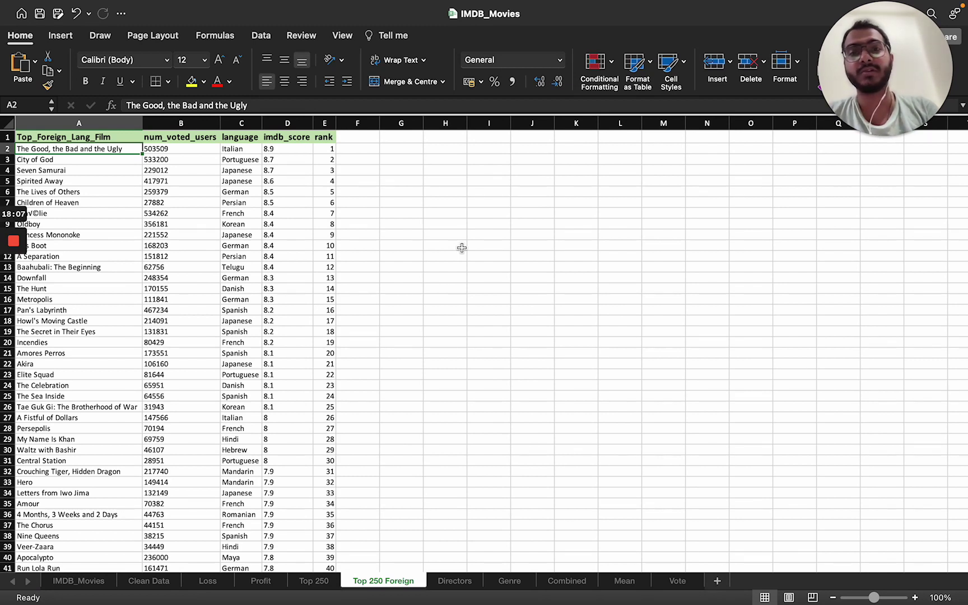
mouse_move(20, 248)
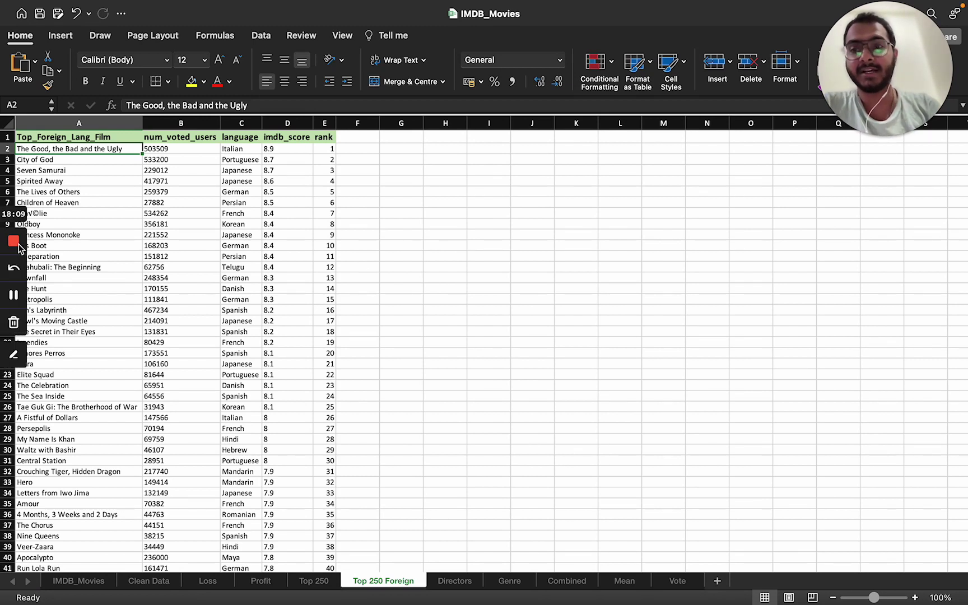